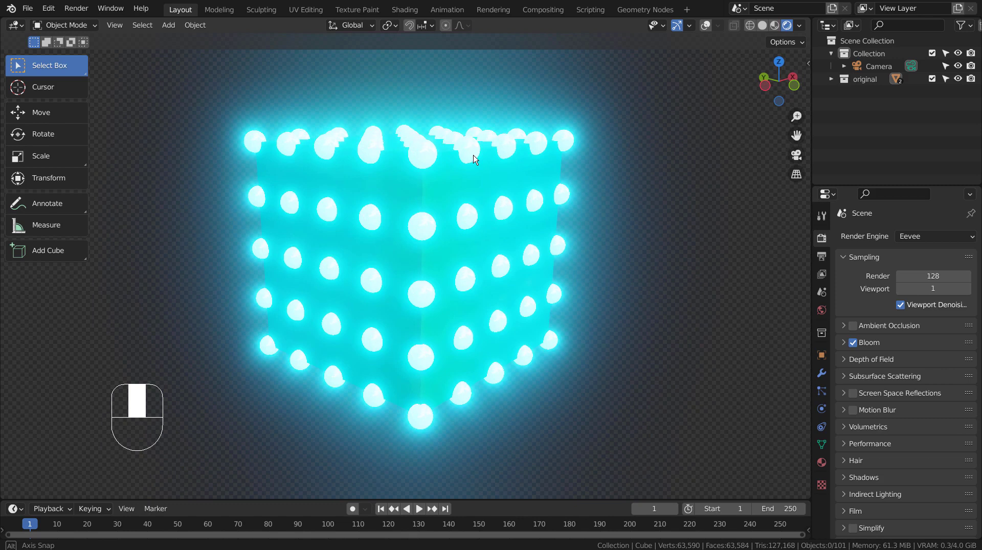
- Exclude the 'original' collection in the Outliner so the viewport is left empty
{"action": "left_click", "coordinate": [933, 78]}
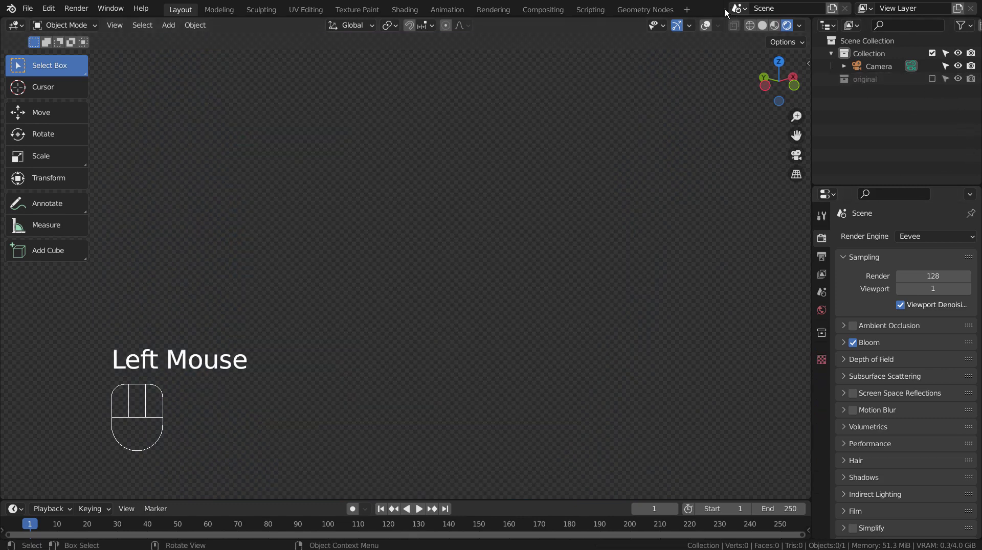
- Show the grid and axes, then add a new cube at the scene centre
{"action": "left_click", "coordinate": [706, 25]}
{"action": "middle_click_drag", "start_coordinate": [591, 169], "coordinate": [591, 186]}
{"action": "scroll", "coordinate": [590, 186], "scroll_direction": "down", "scroll_amount": 2}
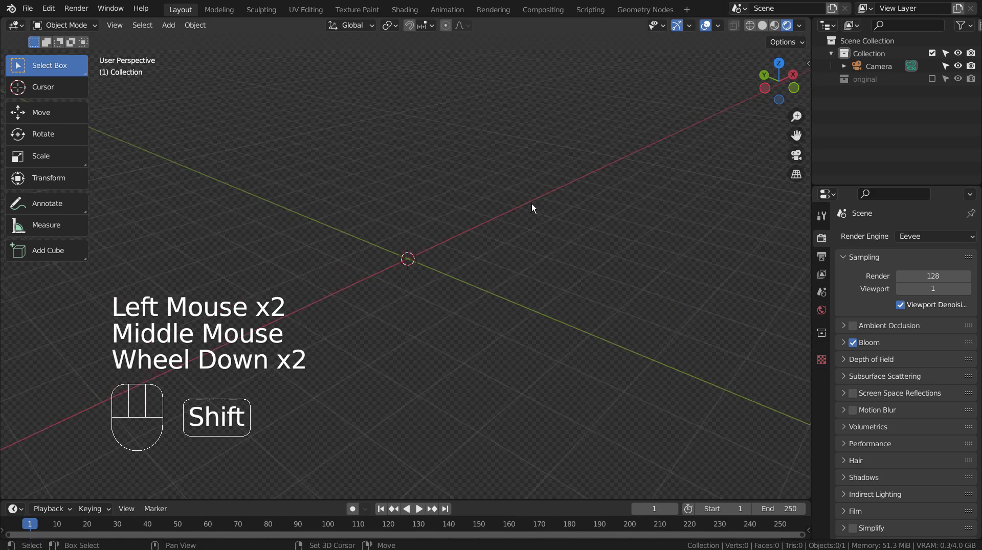
{"action": "key", "text": "shift+a"}
{"action": "left_click", "coordinate": [588, 216]}
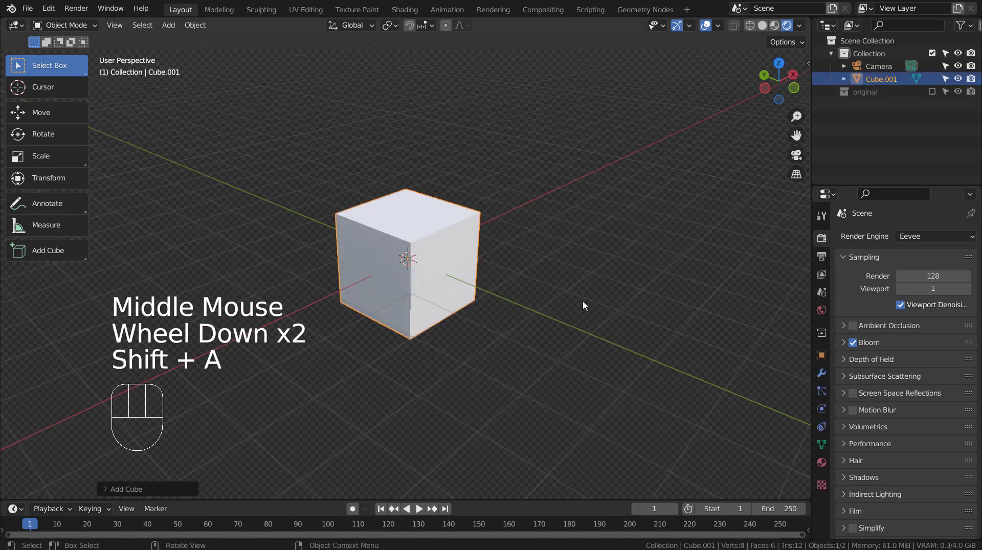
- Add a UV sphere with a level-1 subdivision surface, then reselect the cube
{"action": "key", "text": "shift+a"}
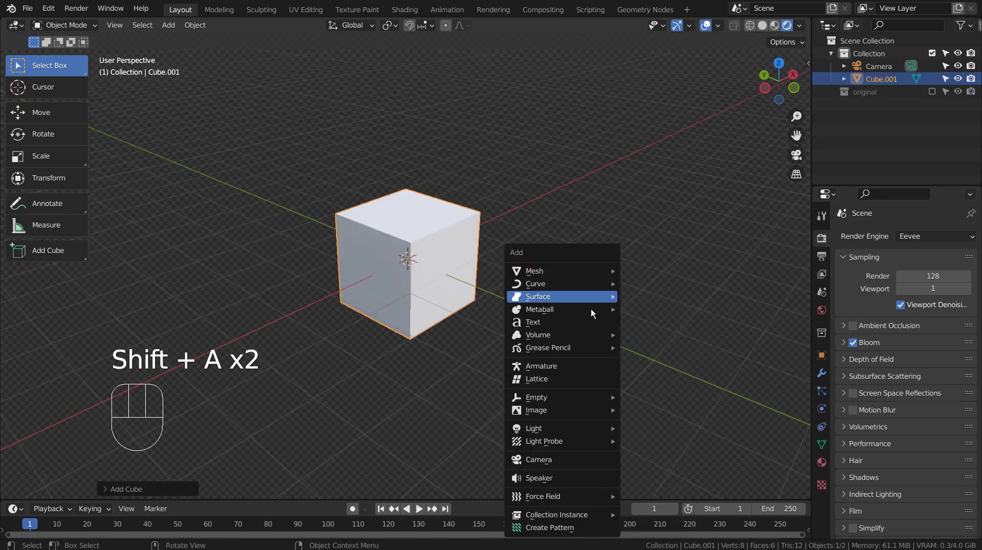
{"action": "mouse_move", "coordinate": [560, 271]}
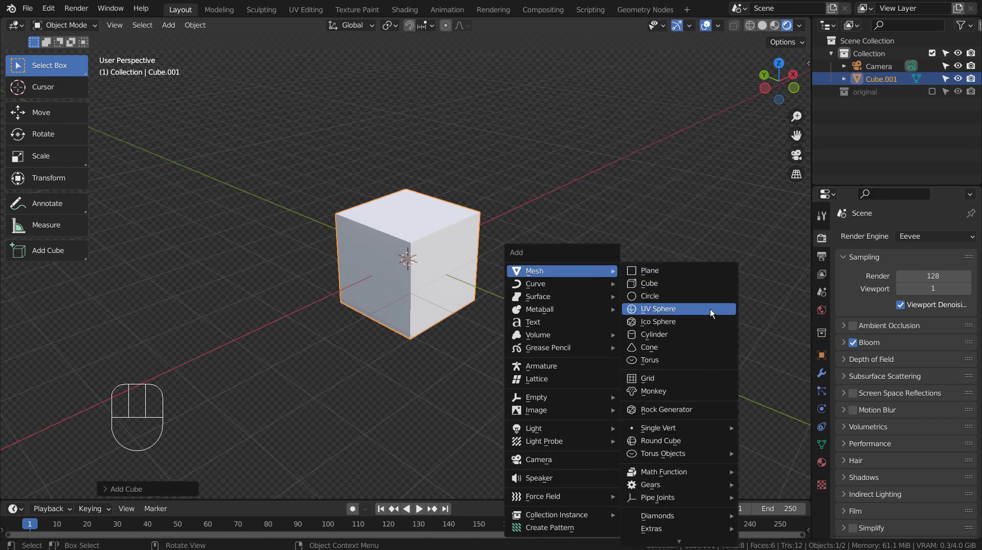
{"action": "left_click", "coordinate": [710, 308]}
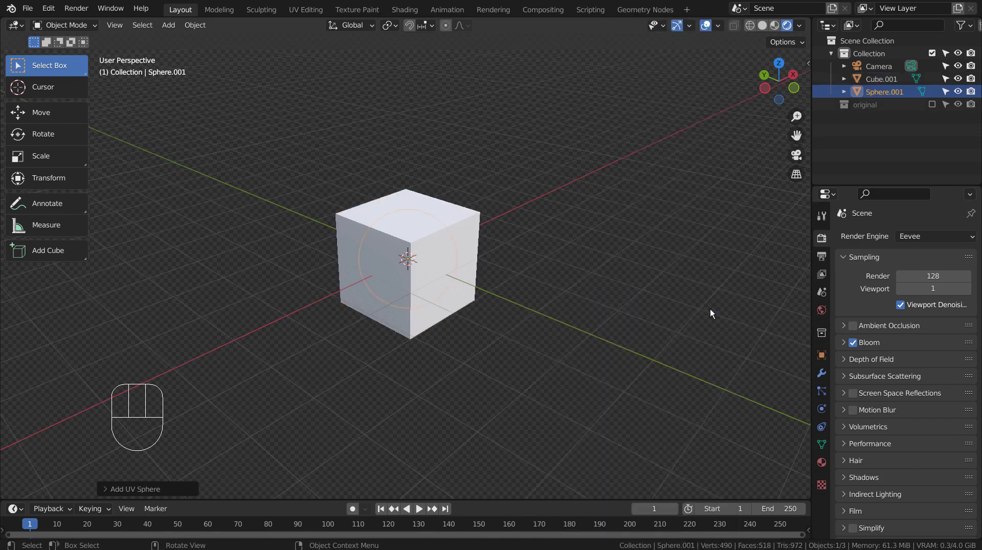
{"action": "key", "text": "ctrl"}
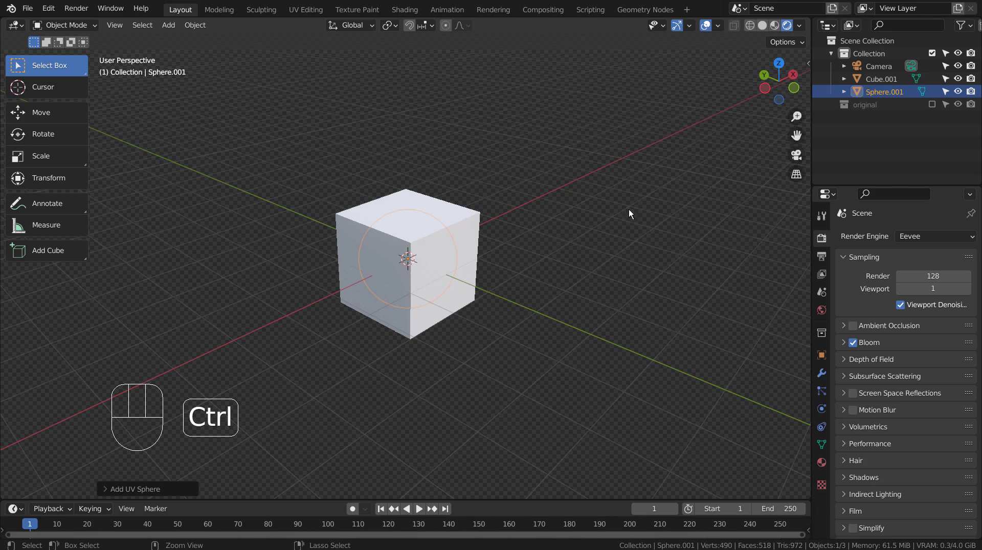
{"action": "key", "text": "ctrl+3"}
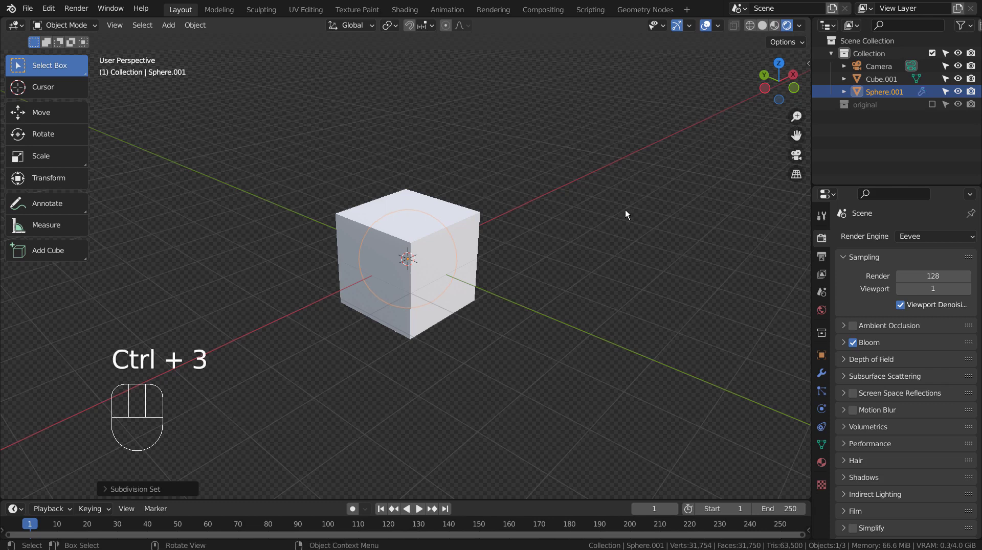
{"action": "key", "text": "ctrl+1"}
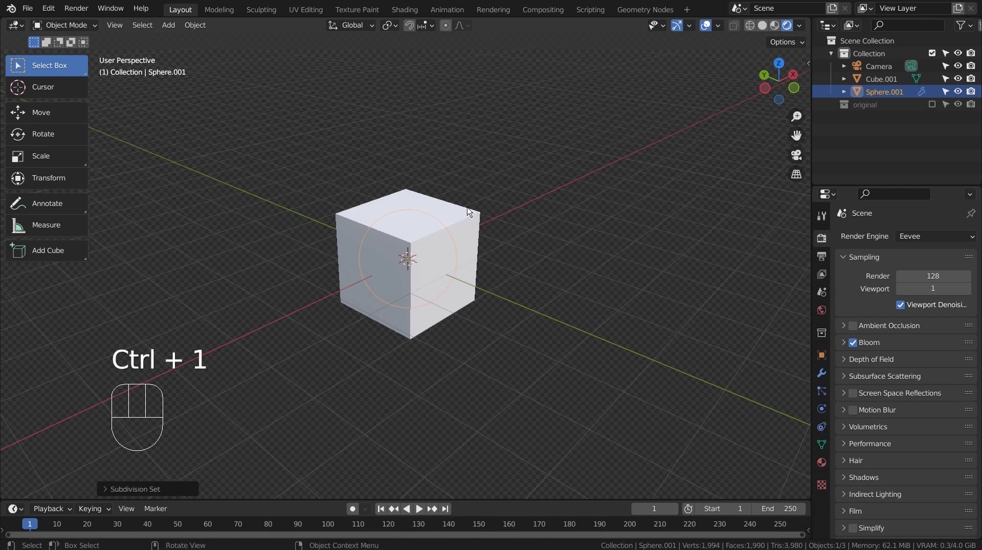
{"action": "right_click", "coordinate": [453, 227]}
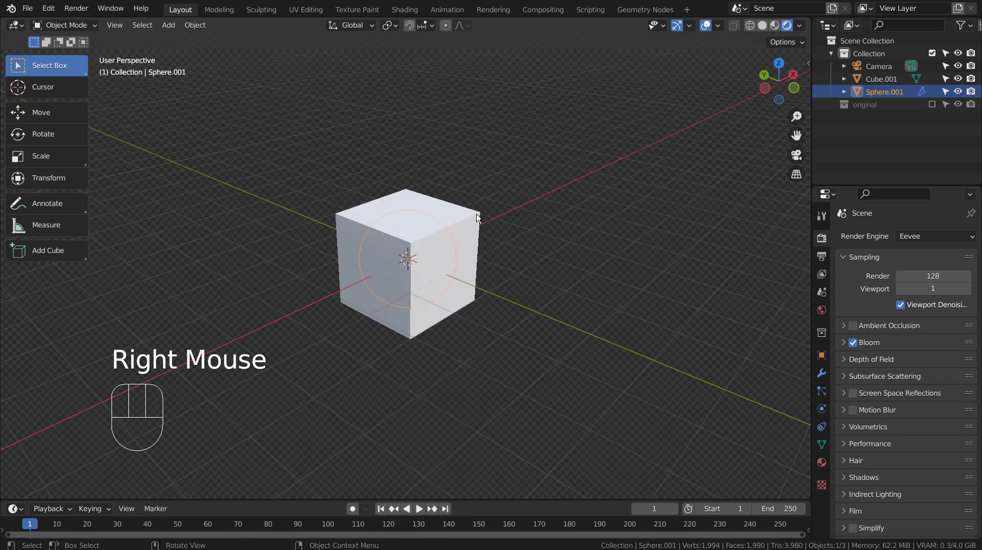
{"action": "left_click", "coordinate": [476, 219]}
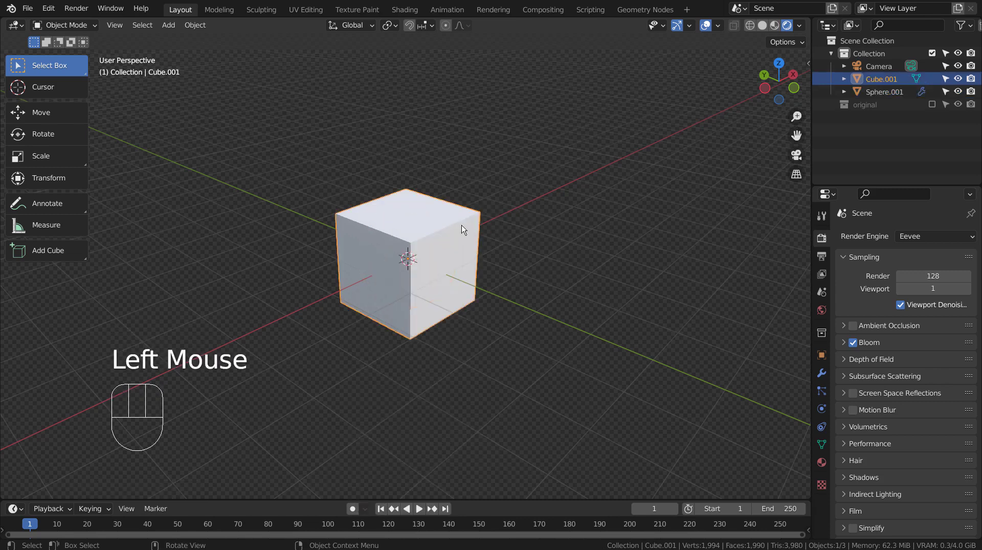
- In the Geometry Nodes workspace, give the cube a new empty group, Geometry Nodes.001
{"action": "left_click", "coordinate": [634, 9]}
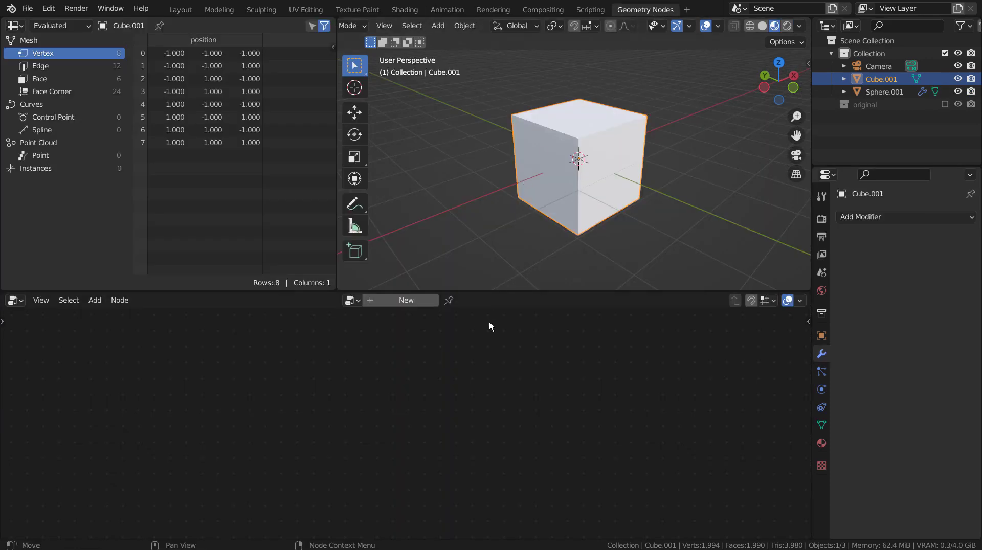
{"action": "left_click", "coordinate": [357, 301]}
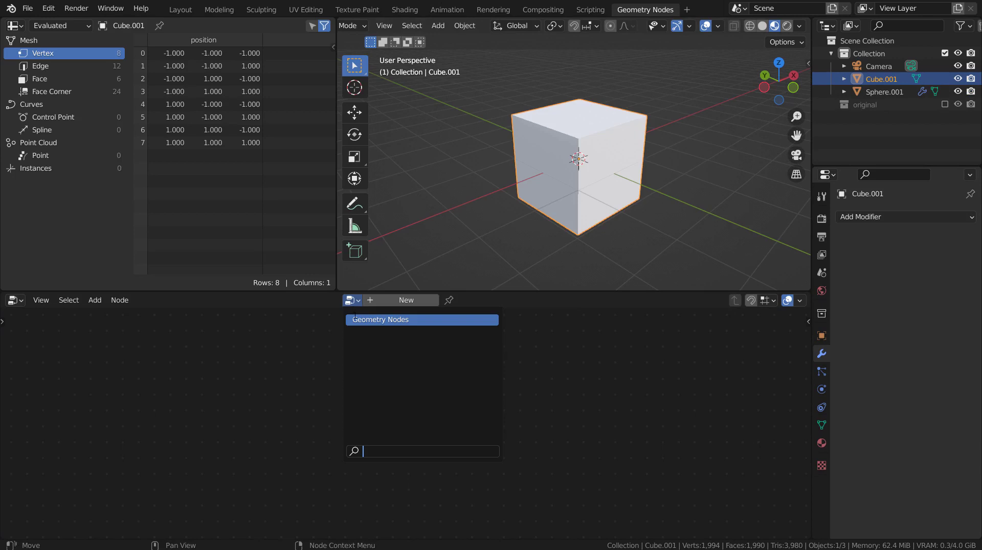
{"action": "left_click", "coordinate": [415, 304]}
{"action": "left_click", "coordinate": [328, 301]}
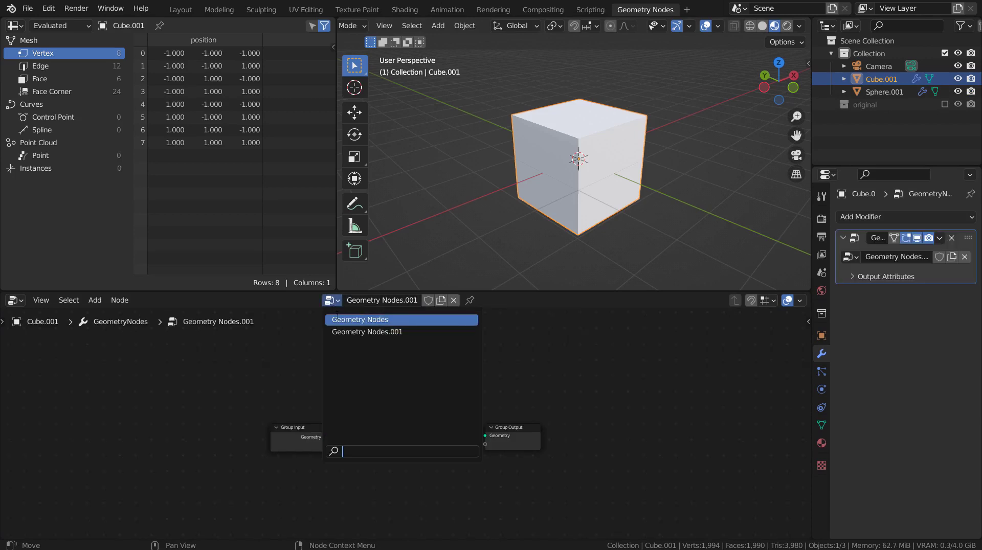
{"action": "left_click", "coordinate": [338, 319]}
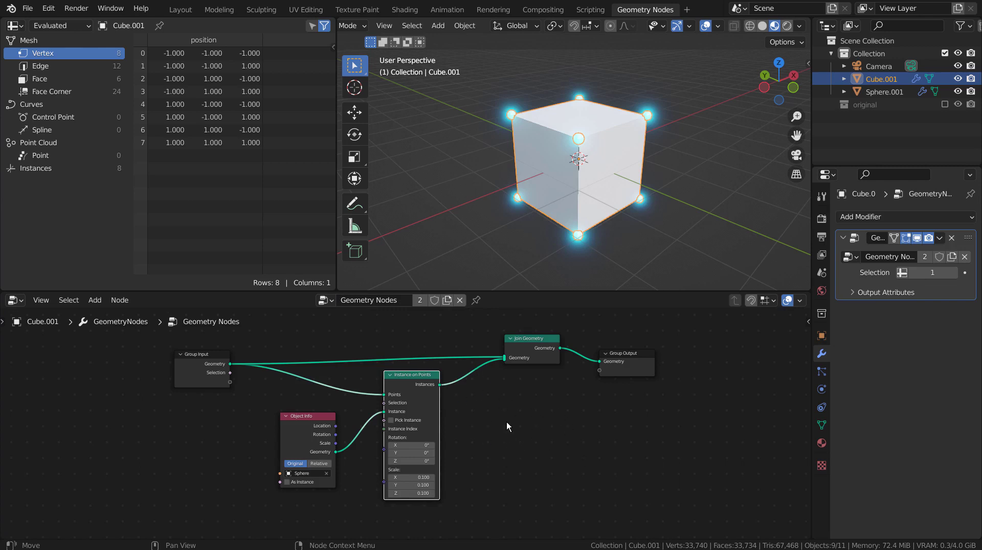
{"action": "left_click", "coordinate": [331, 303]}
{"action": "left_click", "coordinate": [334, 330]}
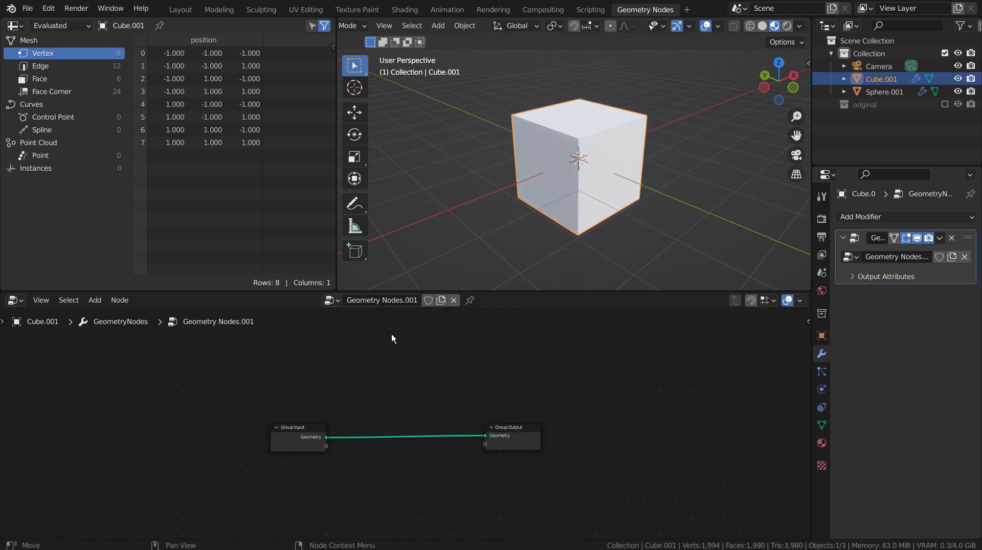
{"action": "left_click", "coordinate": [331, 300]}
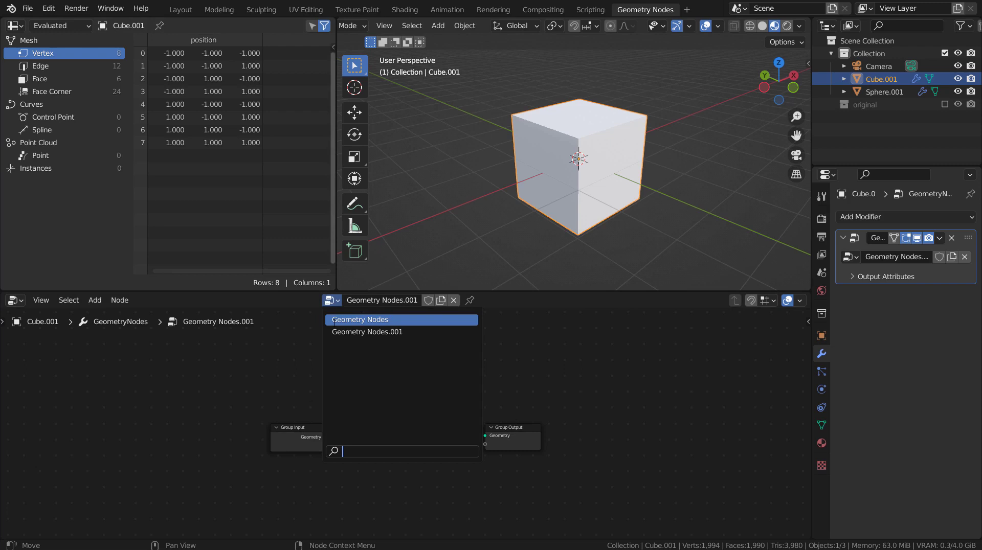
- Copy all nodes from the original Geometry Nodes group
{"action": "left_click", "coordinate": [335, 320]}
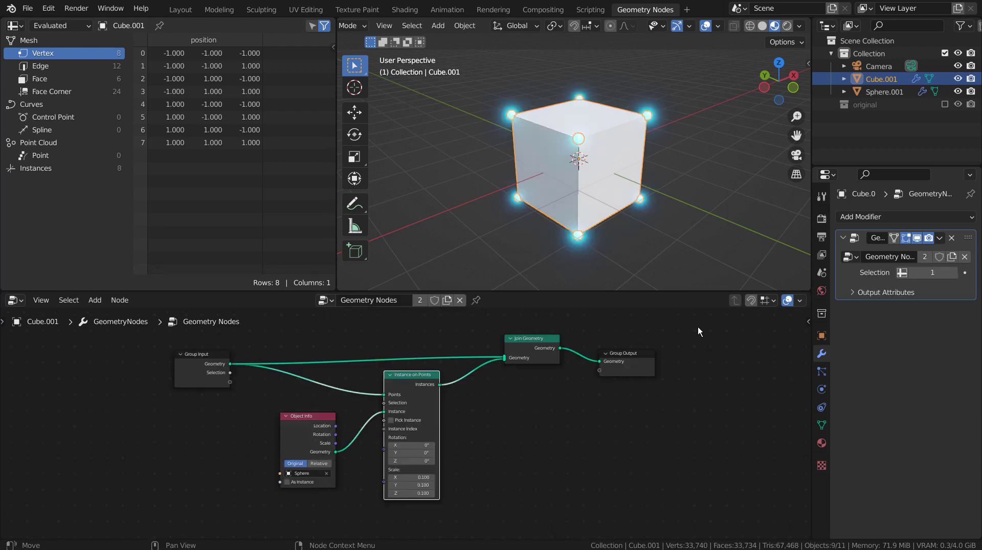
{"action": "left_click_drag", "start_coordinate": [698, 327], "coordinate": [121, 520]}
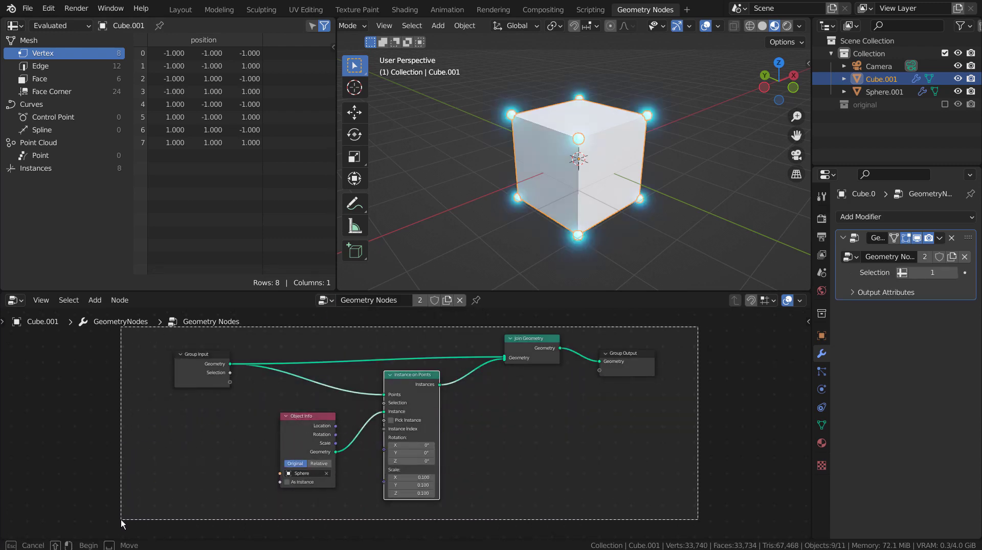
{"action": "left_click_drag", "start_coordinate": [121, 520], "coordinate": [121, 519]}
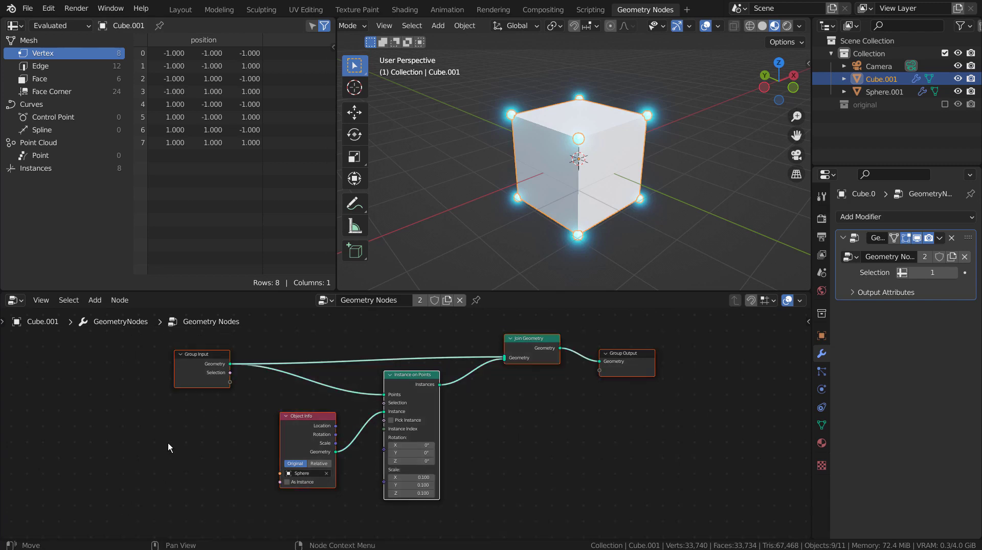
{"action": "left_click", "coordinate": [119, 304]}
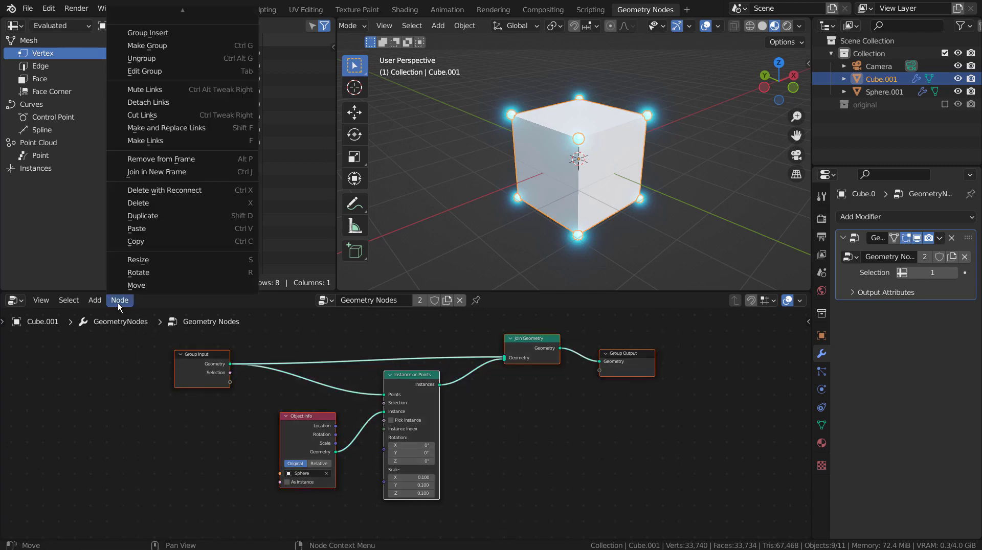
{"action": "left_click", "coordinate": [167, 242]}
- Replace Geometry Nodes.001's default nodes with the pasted instance-on-points tree
{"action": "left_click", "coordinate": [326, 301]}
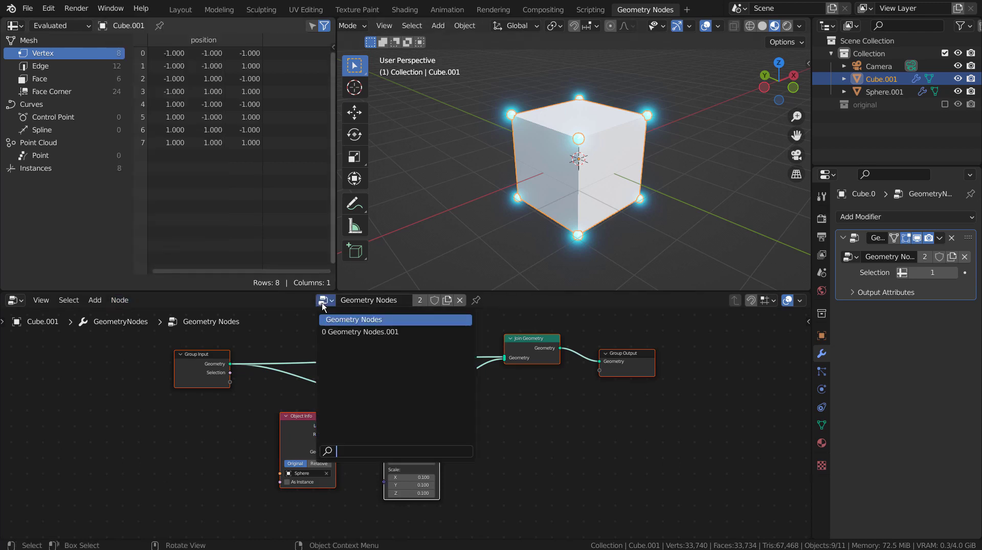
{"action": "left_click", "coordinate": [335, 333]}
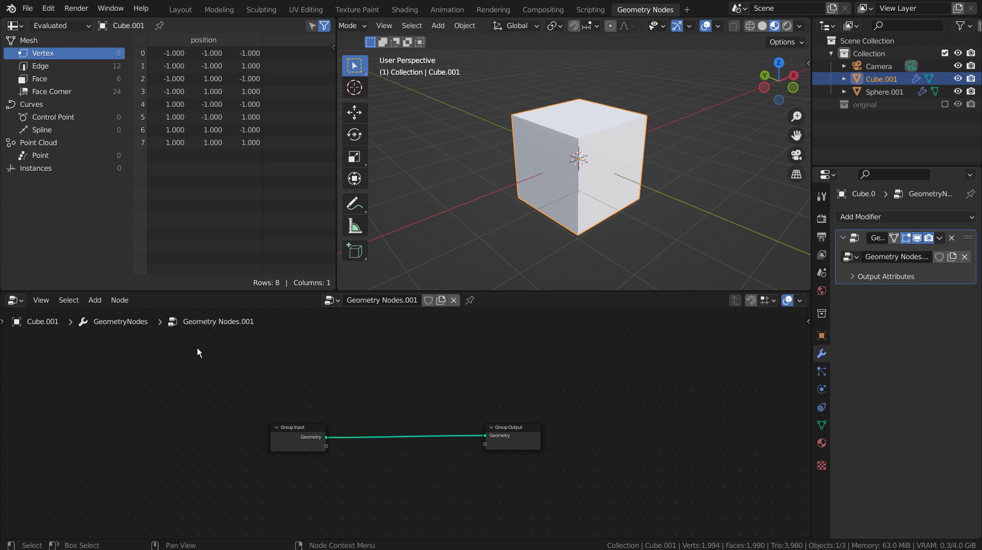
{"action": "left_click_drag", "start_coordinate": [207, 374], "coordinate": [532, 488]}
{"action": "key", "text": "x"}
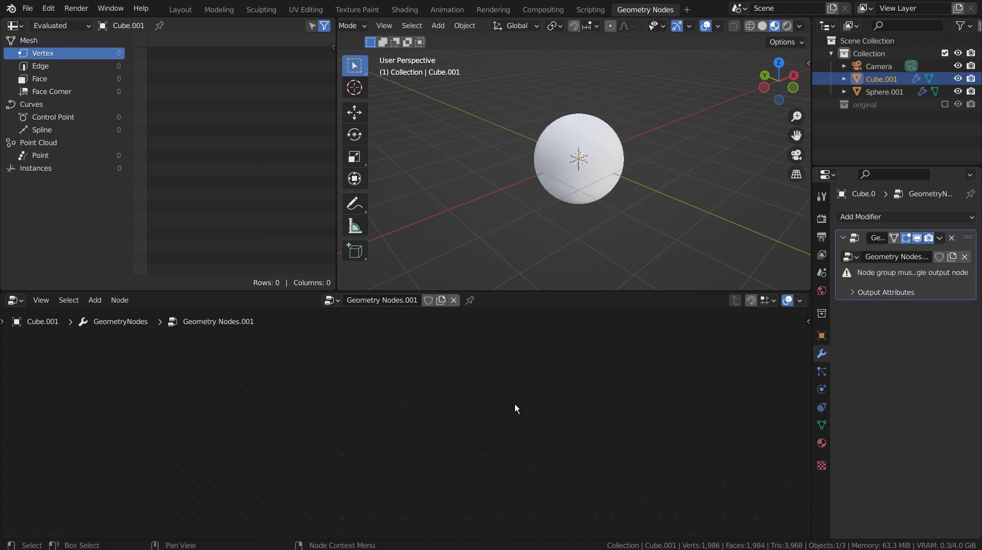
{"action": "left_click", "coordinate": [120, 301]}
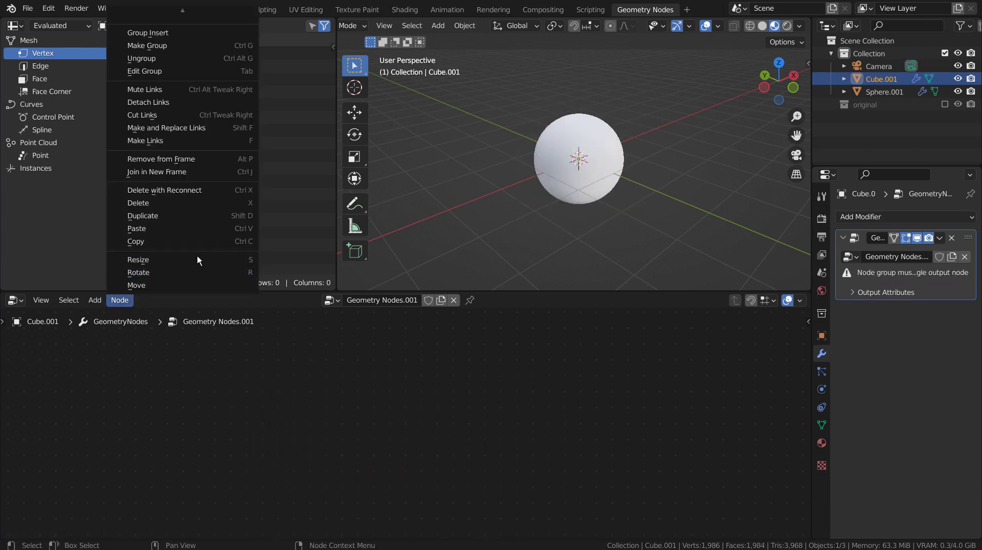
{"action": "left_click", "coordinate": [198, 228]}
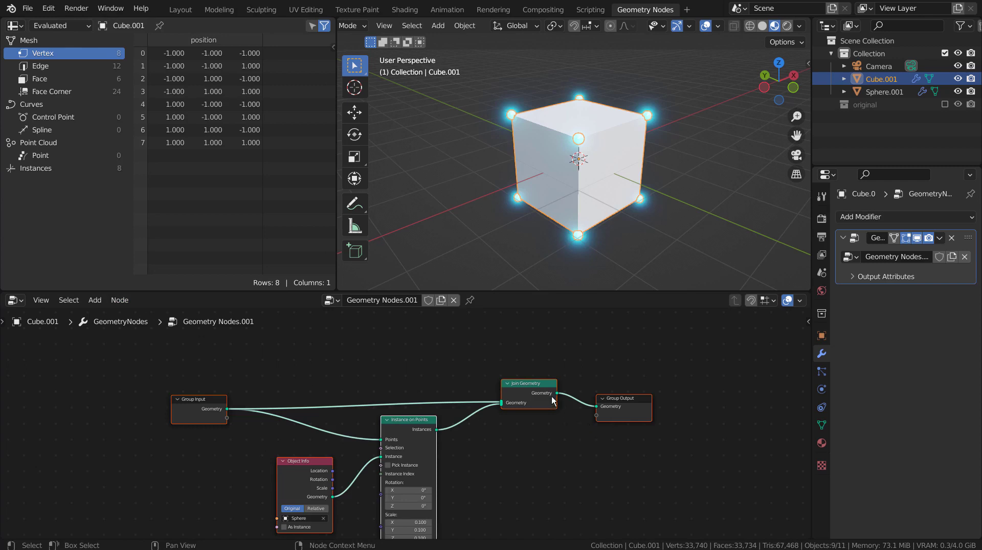
{"action": "left_click_drag", "start_coordinate": [535, 387], "coordinate": [572, 419]}
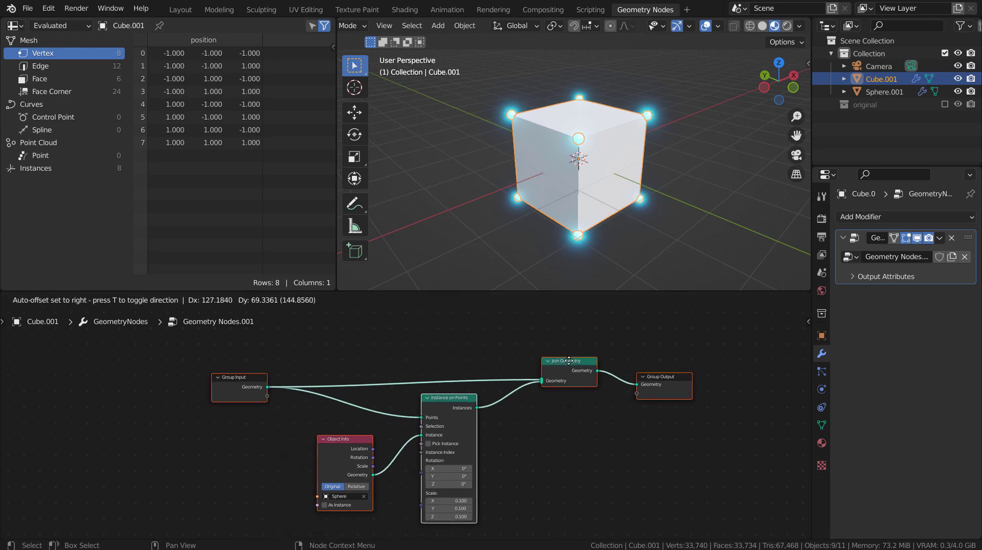
{"action": "left_click", "coordinate": [572, 419]}
{"action": "left_click", "coordinate": [333, 300]}
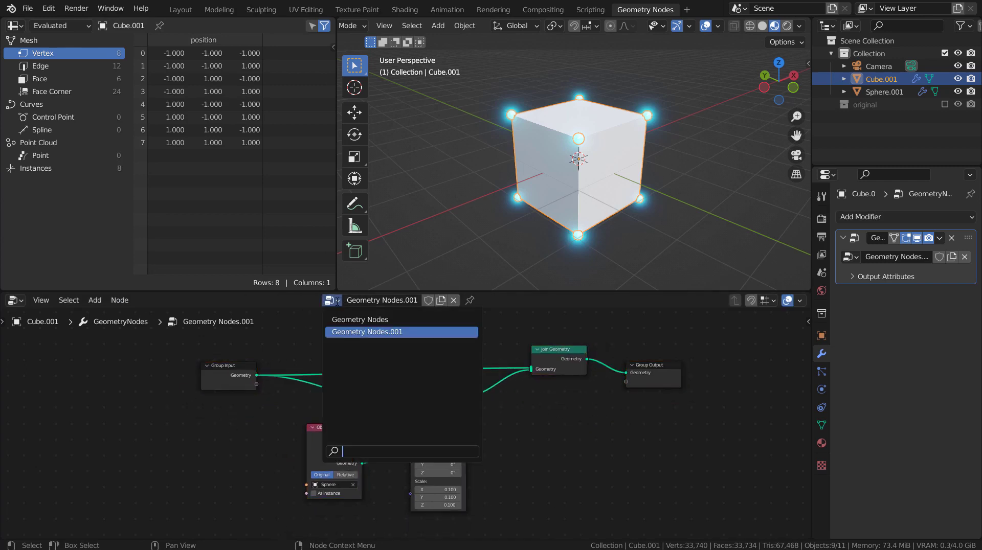
{"action": "left_click", "coordinate": [565, 415]}
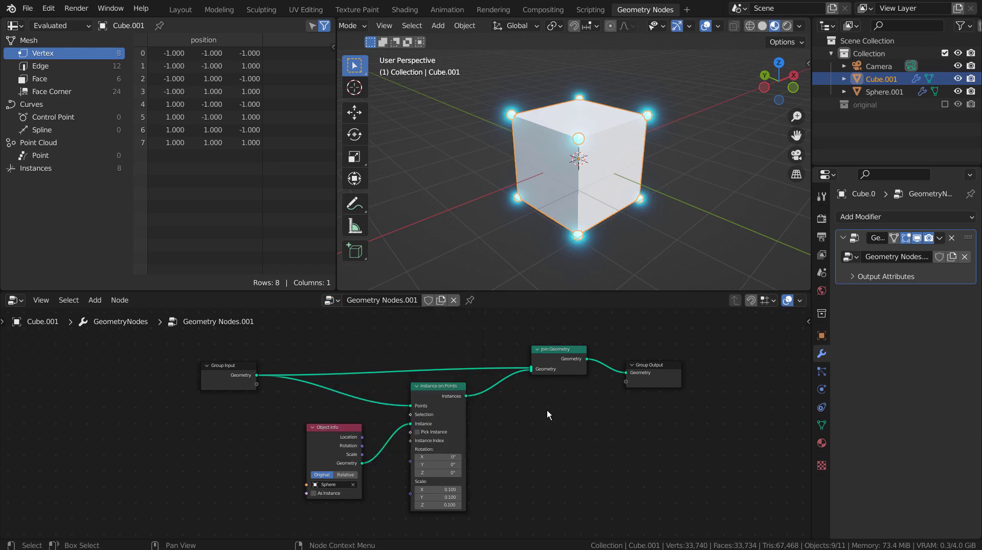
- With the node editor maximized, point the Object Info node at Sphere.001, then restore the layout
{"action": "key", "text": "ctrl+space"}
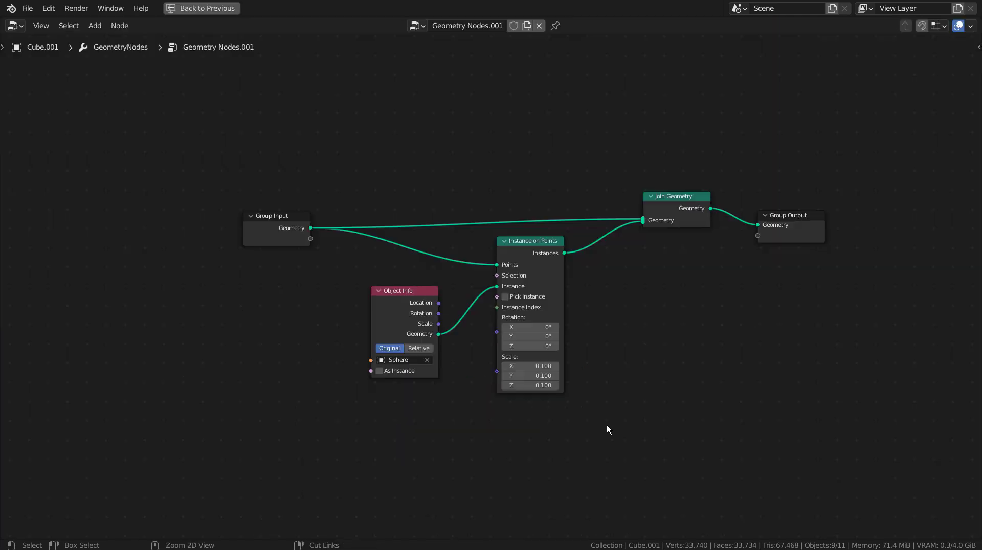
{"action": "key", "text": "Home"}
{"action": "scroll", "coordinate": [794, 340], "scroll_direction": "up", "scroll_amount": 1}
{"action": "scroll", "coordinate": [794, 340], "scroll_direction": "up", "scroll_amount": 1}
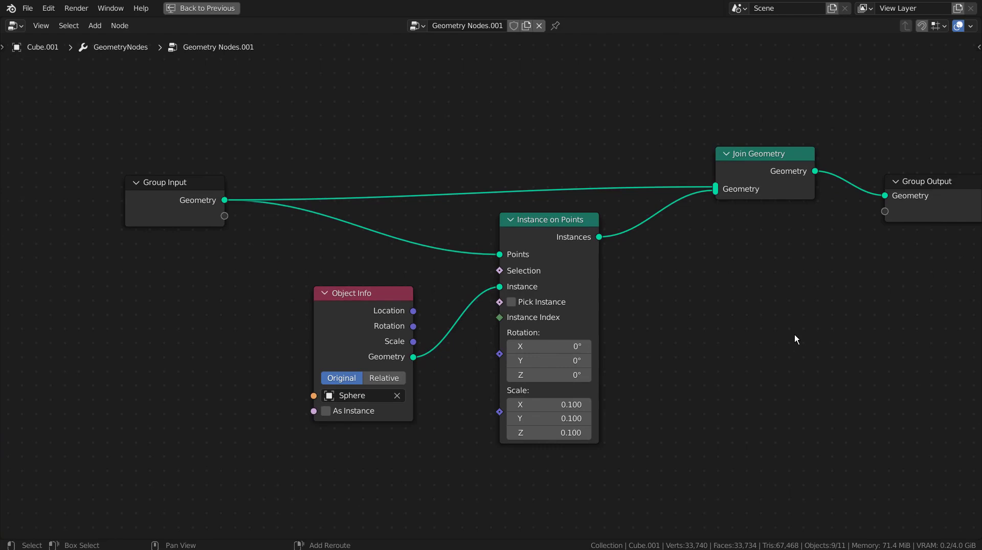
{"action": "middle_click_drag", "start_coordinate": [793, 339], "coordinate": [699, 346]}
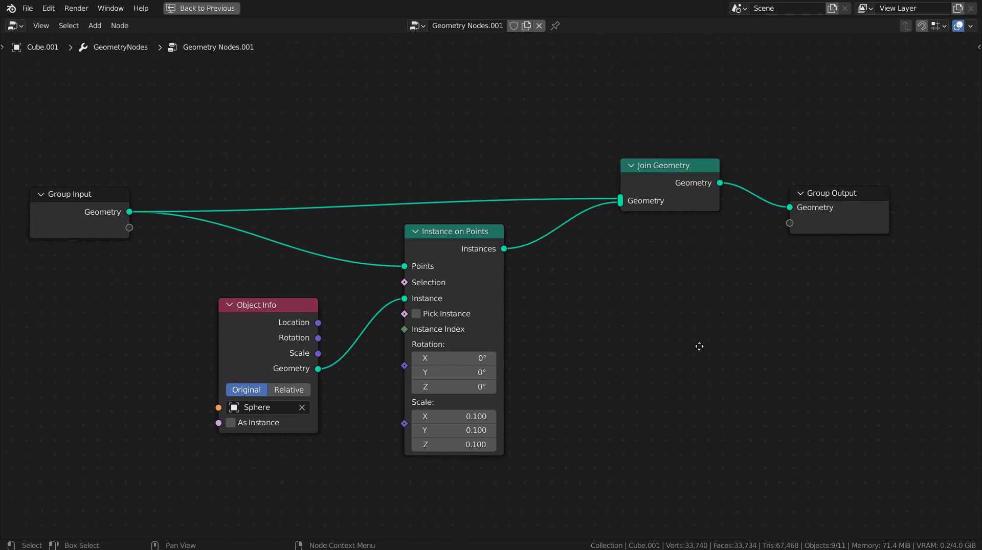
{"action": "left_click", "coordinate": [240, 407]}
{"action": "left_click", "coordinate": [246, 314]}
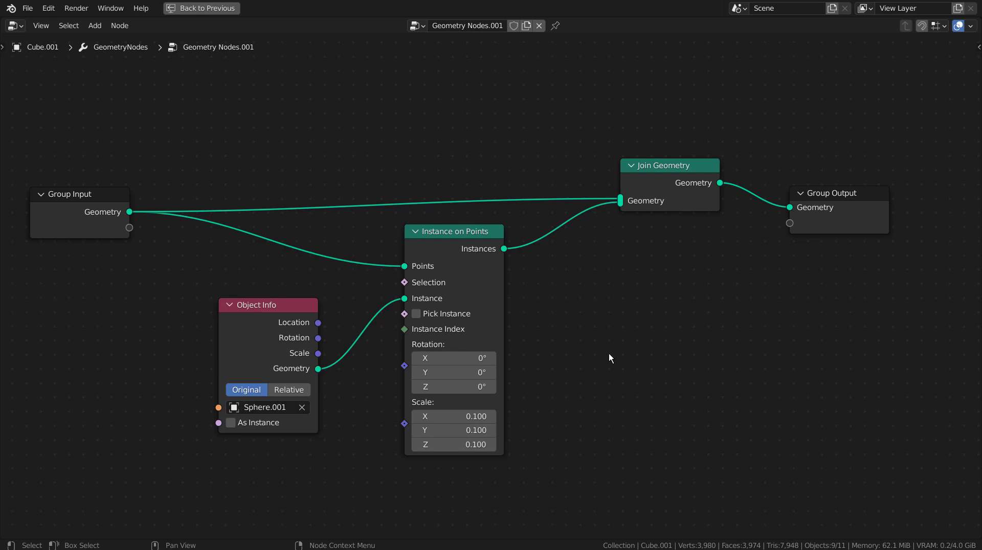
{"action": "key", "text": "ctrl+space"}
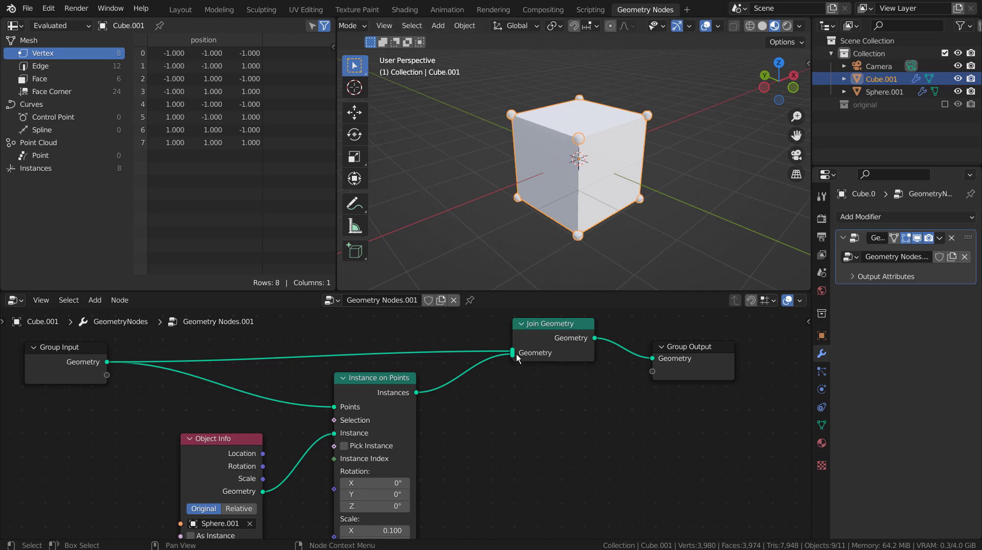
- Delete Join Geometry, send only the sphere instances to Group Output, and hide Sphere.001
{"action": "left_click", "coordinate": [533, 334]}
{"action": "key", "text": "x"}
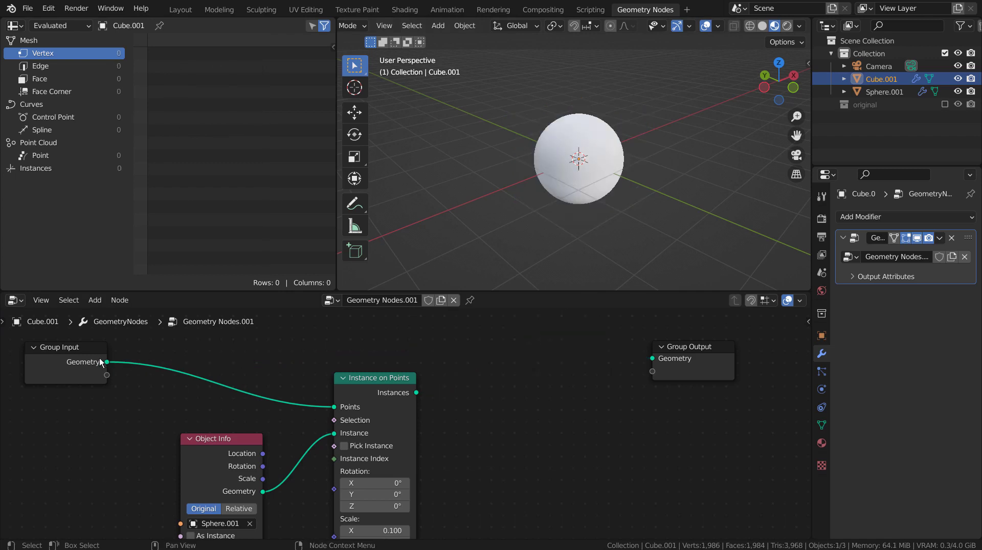
{"action": "left_click", "coordinate": [104, 363]}
{"action": "left_click_drag", "start_coordinate": [104, 363], "coordinate": [647, 361]}
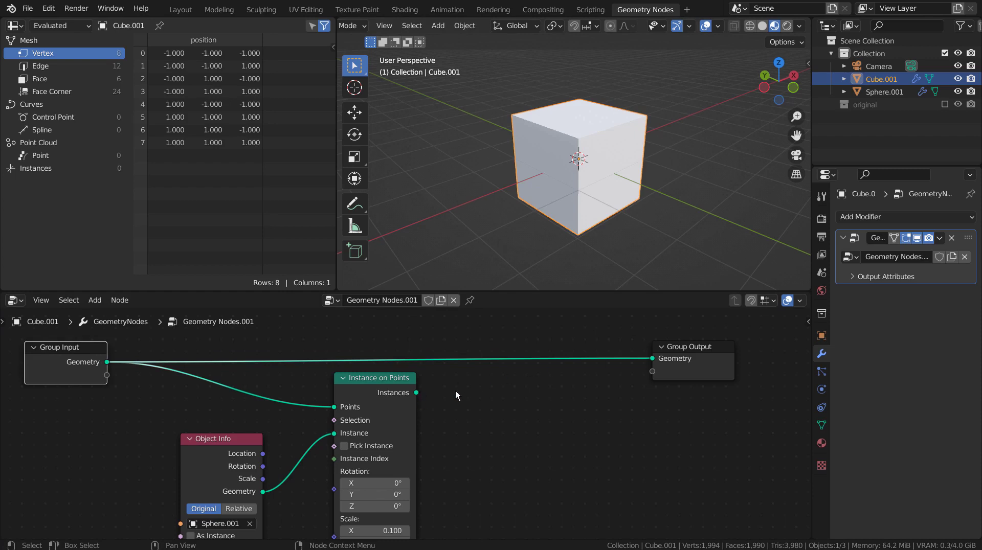
{"action": "left_click_drag", "start_coordinate": [416, 392], "coordinate": [654, 360]}
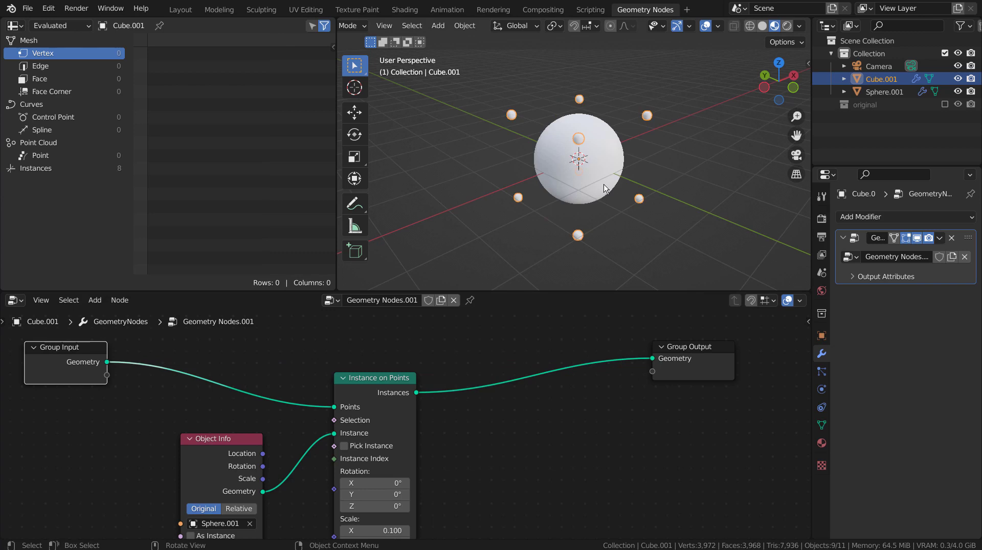
{"action": "left_click", "coordinate": [956, 92]}
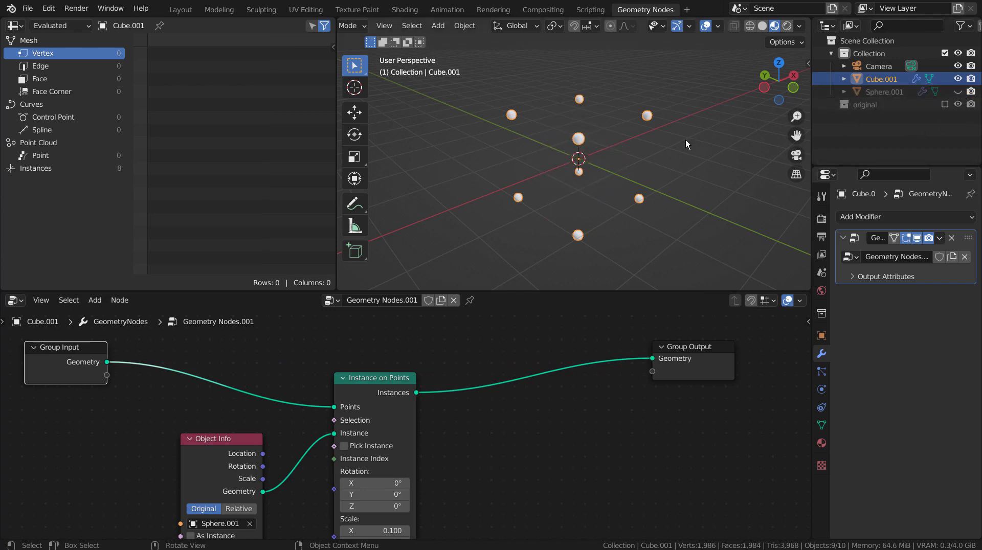
{"action": "mouse_move", "coordinate": [686, 139]}
{"action": "middle_mouse_down"}
{"action": "mouse_move", "coordinate": [609, 81]}
{"action": "mouse_move", "coordinate": [625, 124]}
{"action": "middle_mouse_up"}
- Insert a Join Geometry node on the Instances link and feed the Group Input cube into it
{"action": "key", "text": "shift+a"}
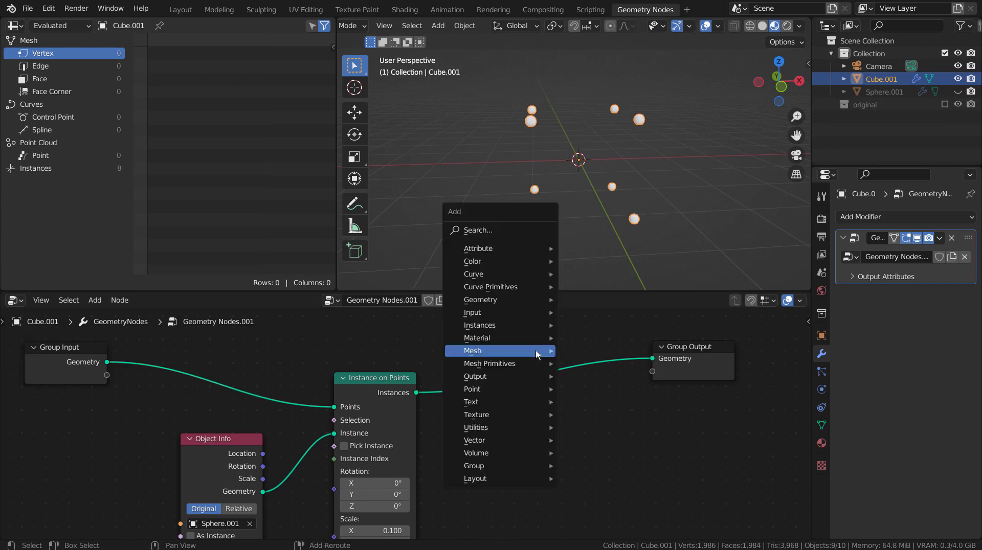
{"action": "left_click", "coordinate": [511, 232]}
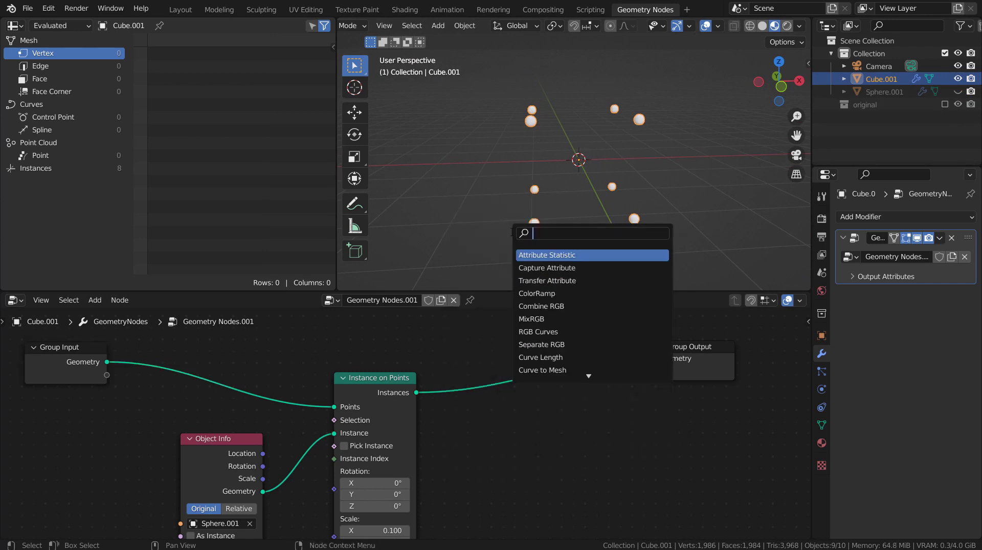
{"action": "type", "text": "join"}
{"action": "key", "text": "Down"}
{"action": "key", "text": "Return"}
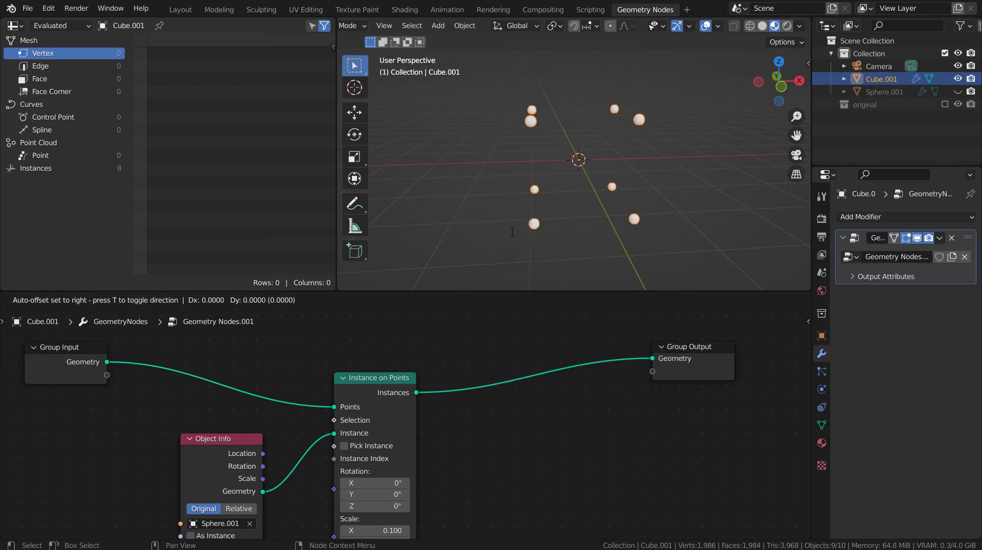
{"action": "left_click", "coordinate": [562, 376]}
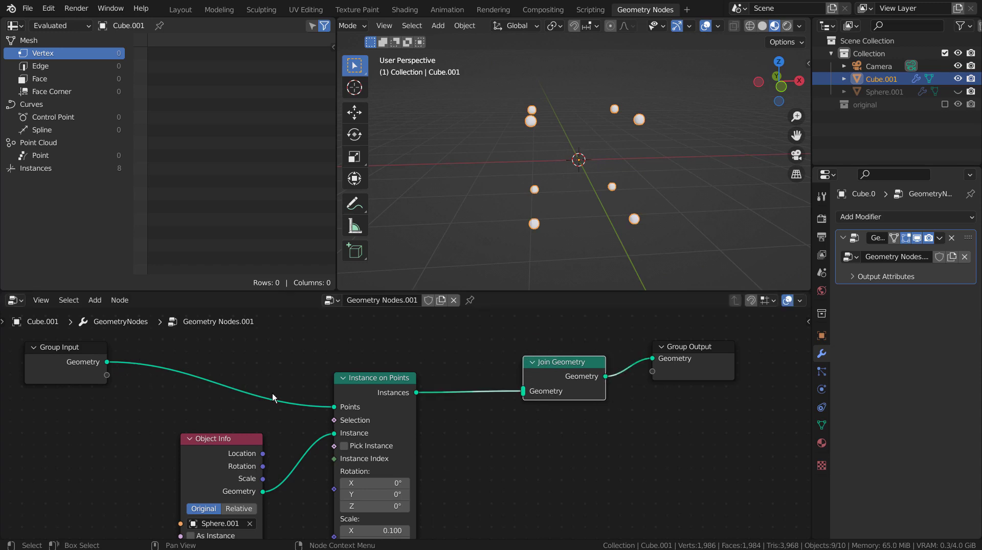
{"action": "left_click_drag", "start_coordinate": [105, 362], "coordinate": [525, 396]}
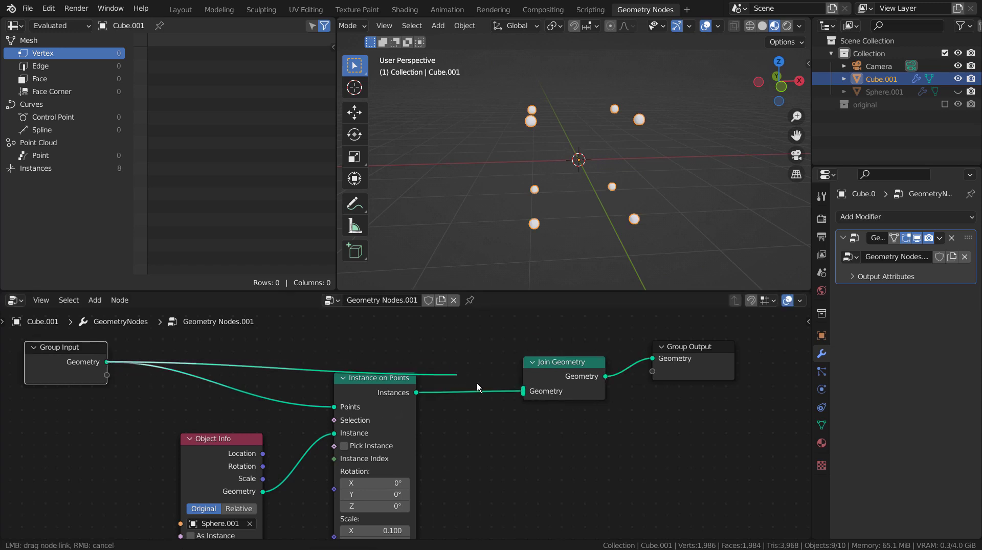
{"action": "mouse_move", "coordinate": [640, 205]}
{"action": "middle_mouse_down"}
{"action": "mouse_move", "coordinate": [710, 166]}
{"action": "mouse_move", "coordinate": [631, 221]}
{"action": "mouse_move", "coordinate": [541, 367]}
{"action": "middle_mouse_up"}
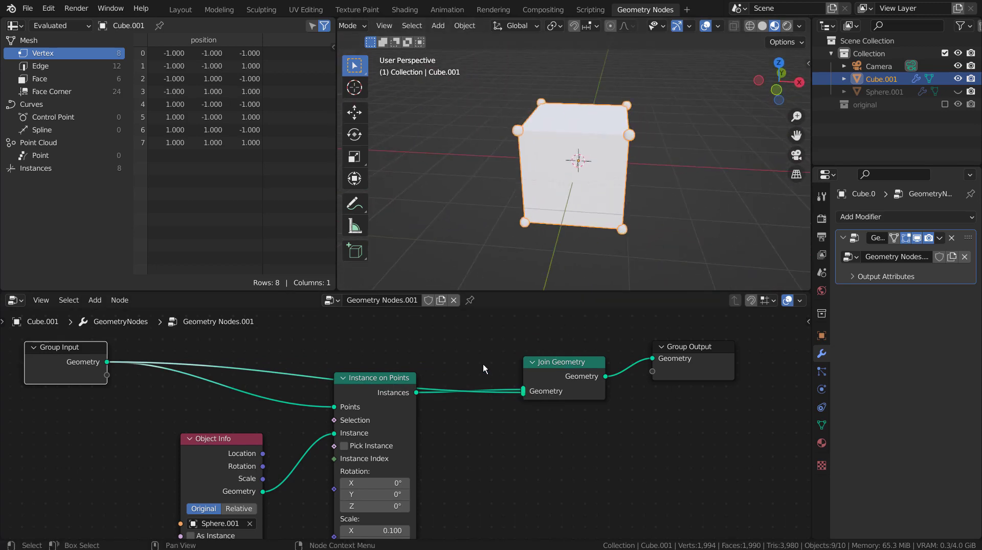
{"action": "left_click", "coordinate": [524, 387]}
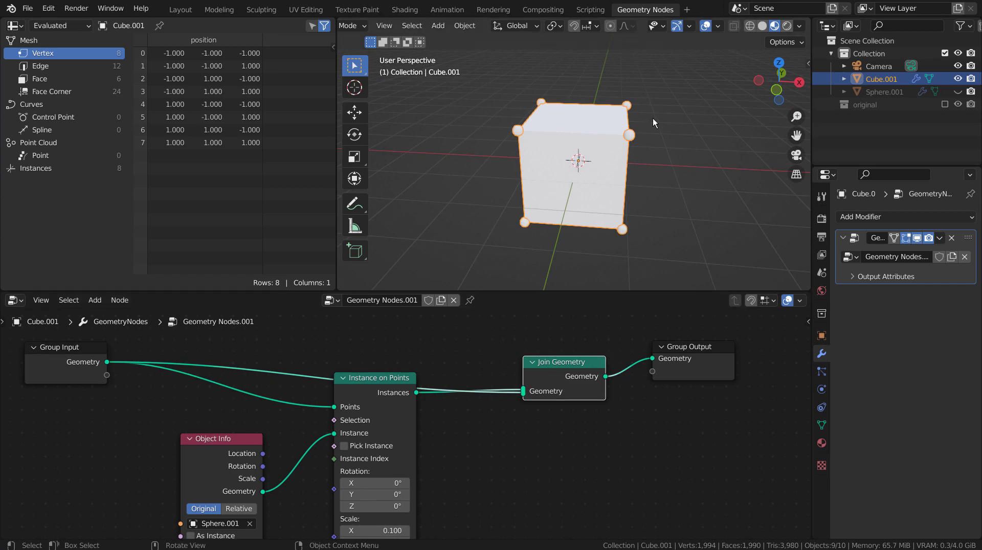
{"action": "middle_click_drag", "start_coordinate": [653, 118], "coordinate": [606, 131]}
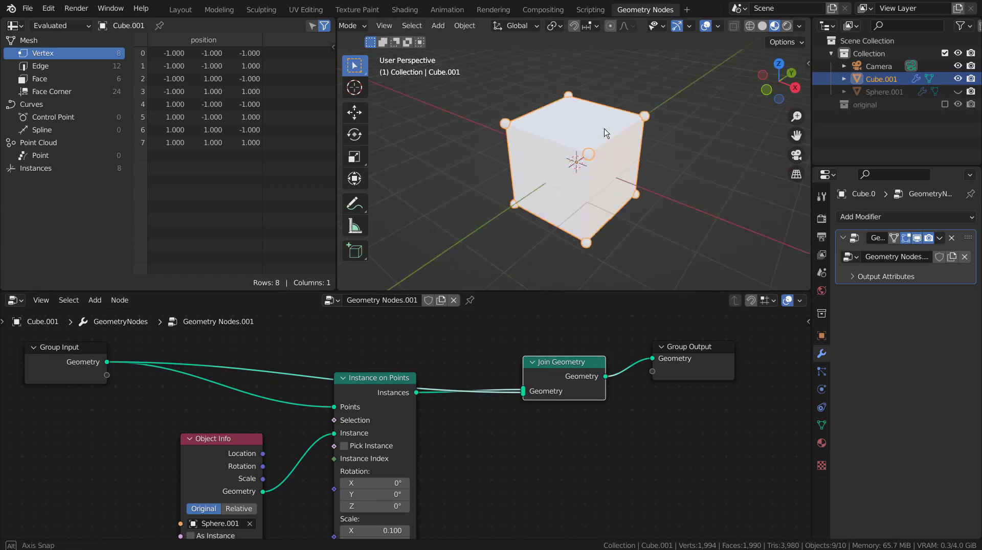
- Subdivide Cube.001 twice in Edit Mode
{"action": "left_click", "coordinate": [911, 66]}
{"action": "key", "text": "Tab"}
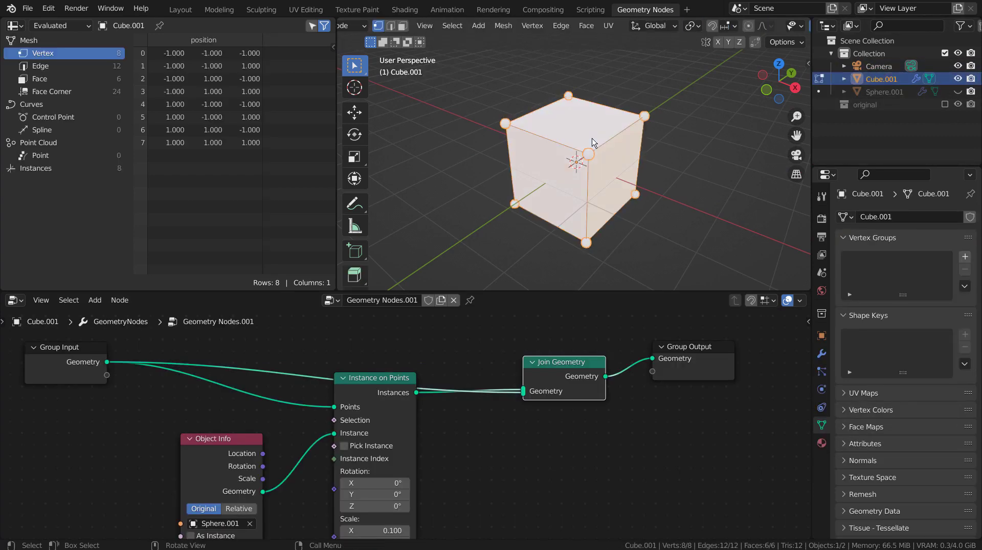
{"action": "right_click", "coordinate": [592, 142]}
{"action": "left_click", "coordinate": [592, 143]}
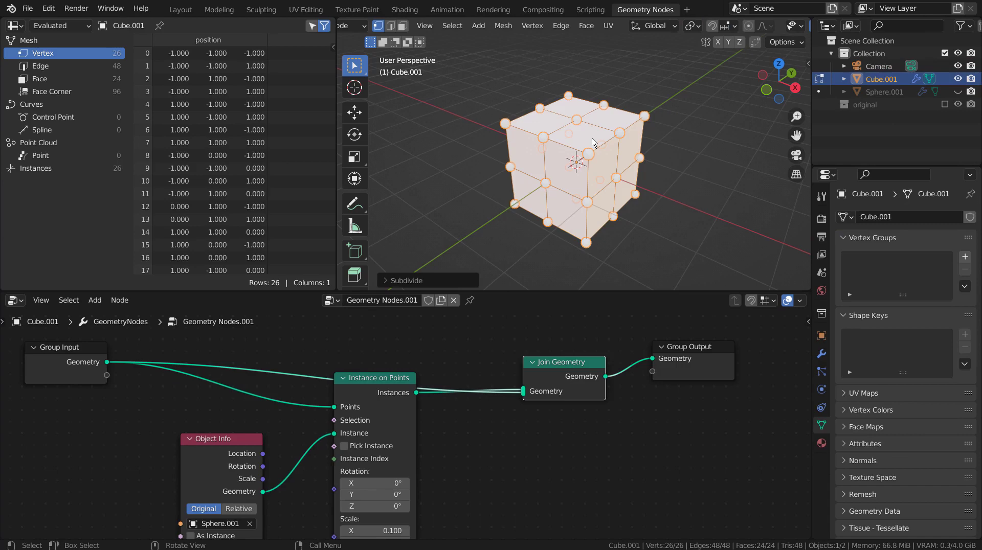
{"action": "key", "text": "shift+r"}
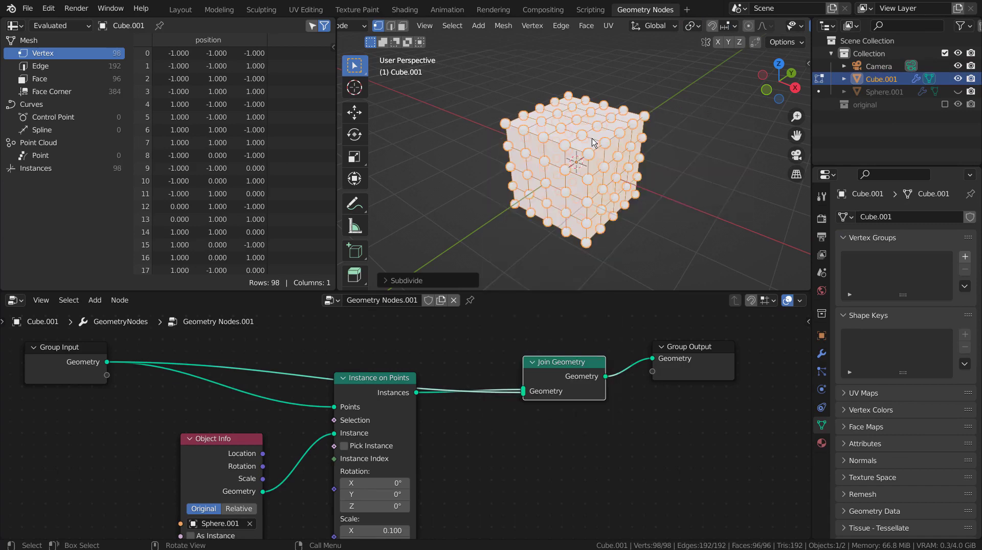
{"action": "middle_click_drag", "start_coordinate": [592, 142], "coordinate": [585, 175]}
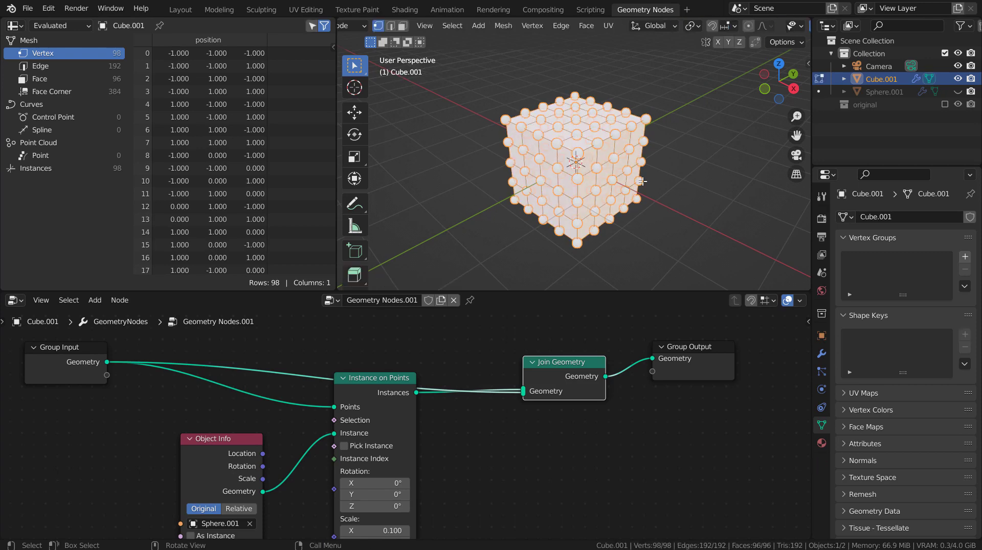
- Try scaling the cube mesh and the cube object, undoing each change
{"action": "key", "text": "s"}
{"action": "key", "text": "Return"}
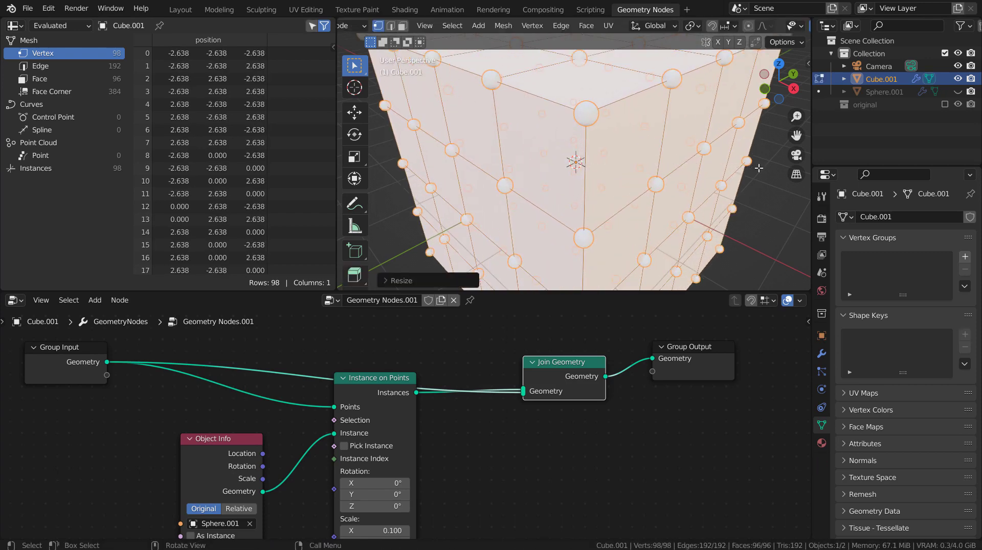
{"action": "key", "text": "ctrl+z"}
{"action": "key", "text": "Tab"}
{"action": "key", "text": "s"}
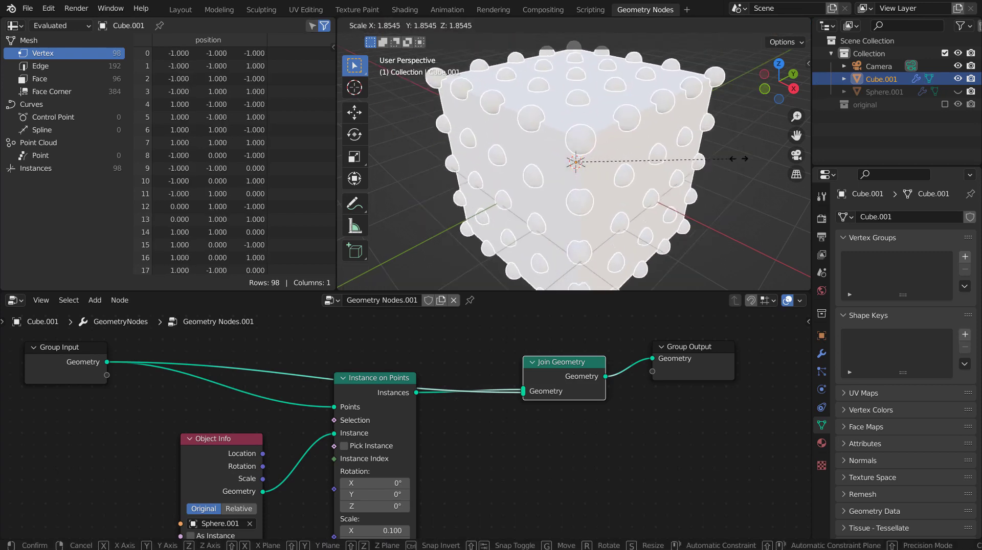
{"action": "left_click", "coordinate": [753, 158]}
{"action": "key", "text": "ctrl+z"}
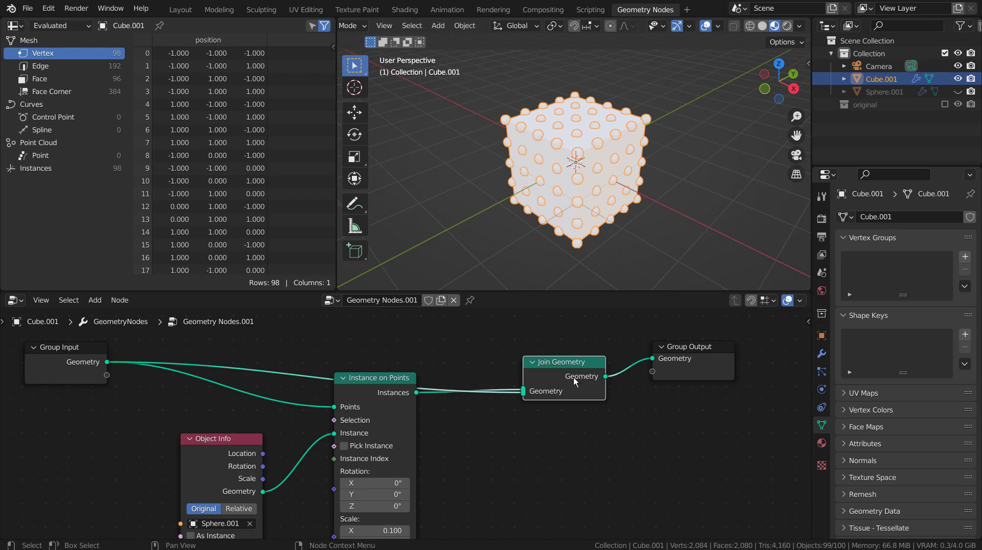
- Remove Join Geometry, wire the instances straight to the output, and enlarge the cube mesh
{"action": "key", "text": "x"}
{"action": "left_click_drag", "start_coordinate": [416, 392], "coordinate": [653, 359]}
{"action": "key", "text": "Tab"}
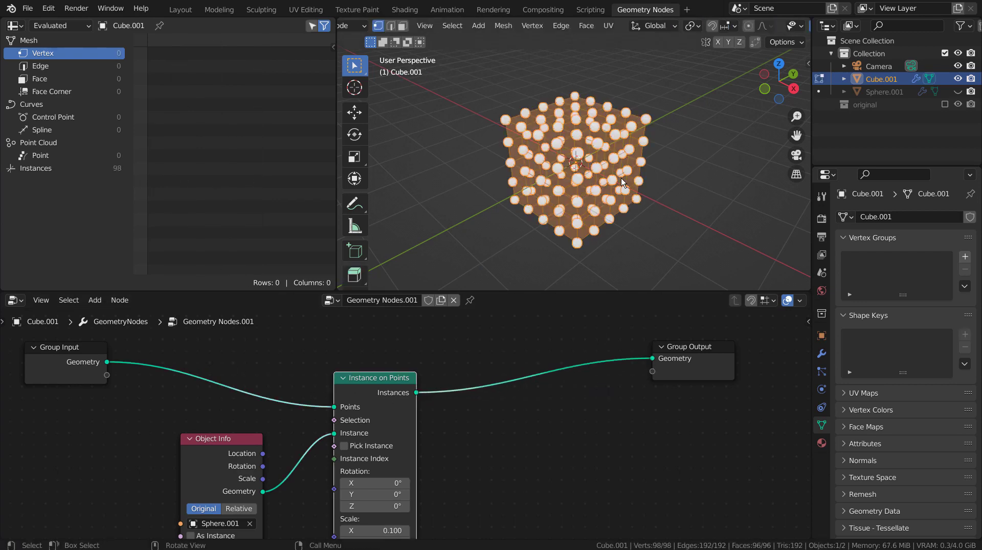
{"action": "key", "text": "s"}
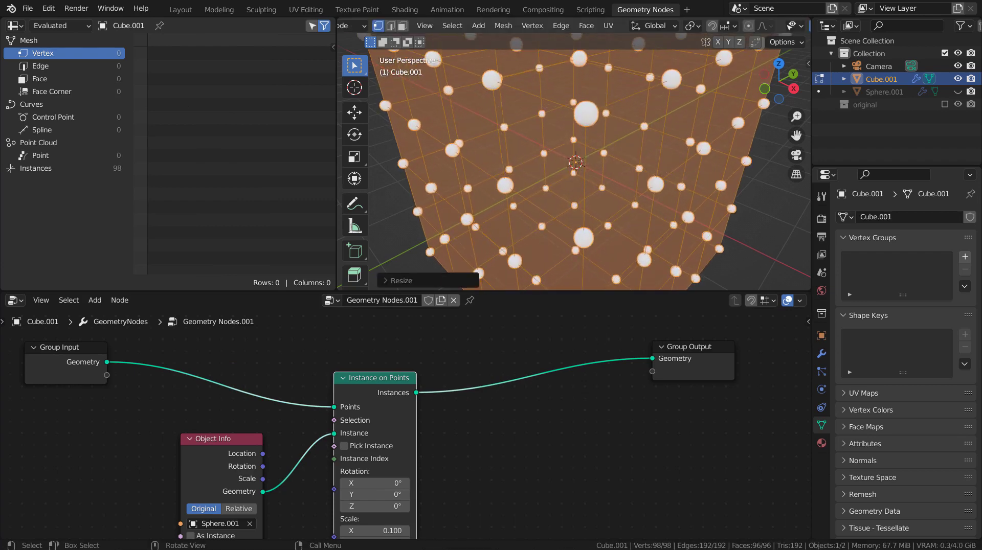
{"action": "left_click", "coordinate": [701, 175]}
{"action": "key", "text": "Tab"}
{"action": "mouse_move", "coordinate": [701, 175]}
{"action": "middle_mouse_down"}
{"action": "mouse_move", "coordinate": [544, 143]}
{"action": "mouse_move", "coordinate": [682, 153]}
{"action": "middle_mouse_up"}
- Shrink the cube object, then undo back to the joined cube and spheres
{"action": "key", "text": "s"}
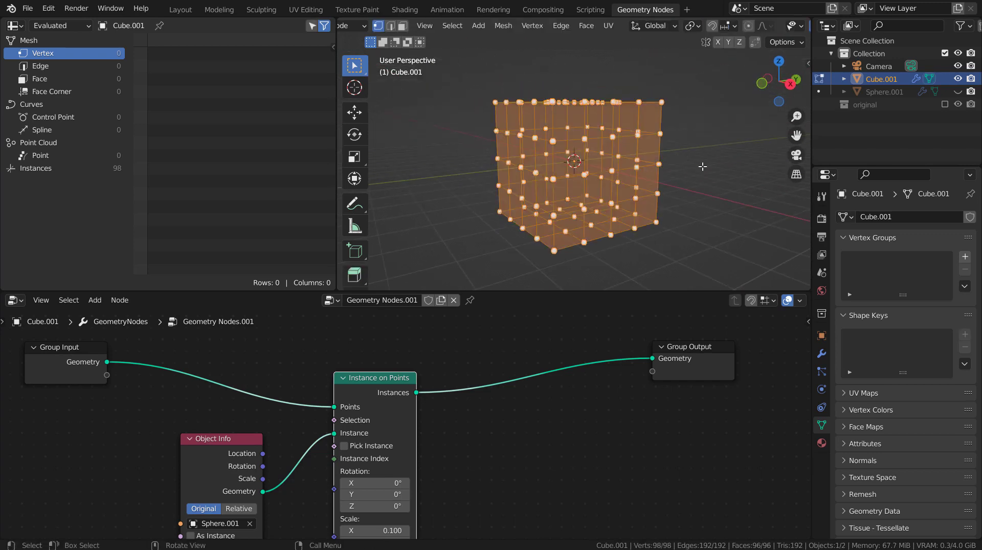
{"action": "left_click", "coordinate": [612, 167]}
{"action": "scroll", "coordinate": [612, 169], "scroll_direction": "up", "scroll_amount": 3}
{"action": "scroll", "coordinate": [612, 171], "scroll_direction": "up", "scroll_amount": 4}
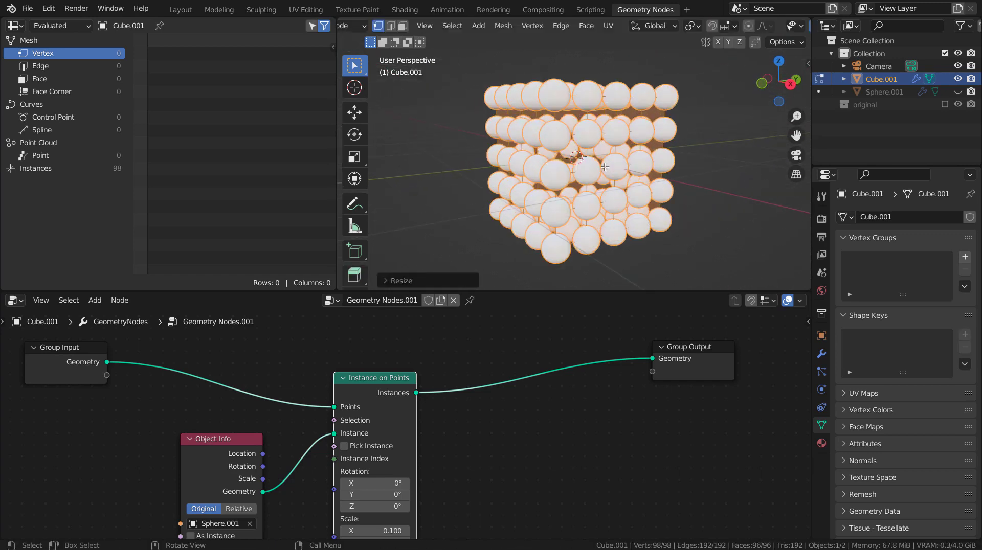
{"action": "middle_click_drag", "start_coordinate": [611, 171], "coordinate": [617, 213]}
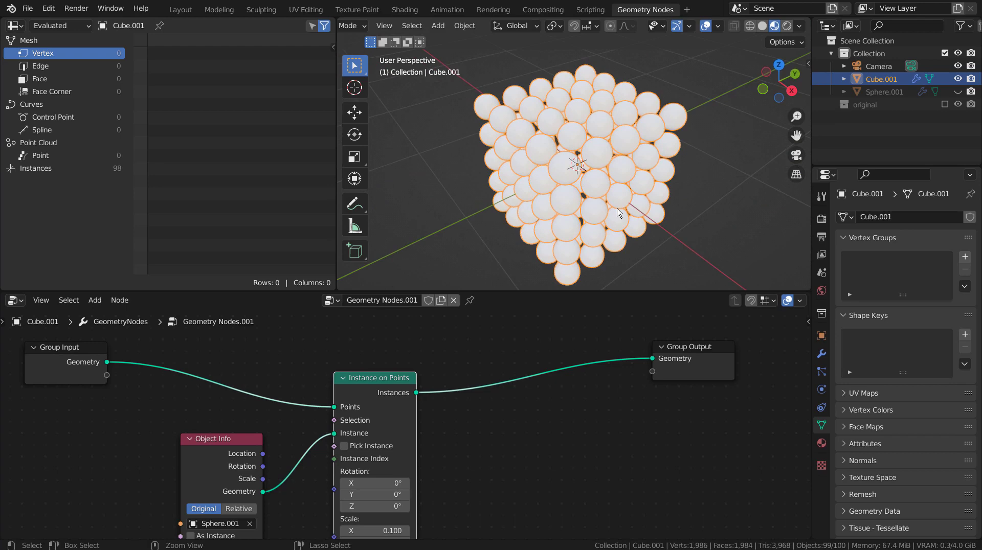
{"action": "key", "text": "ctrl+z"}
{"action": "key", "text": "ctrl+z"}
{"action": "key", "text": "ctrl+z"}
{"action": "key", "text": "ctrl+z"}
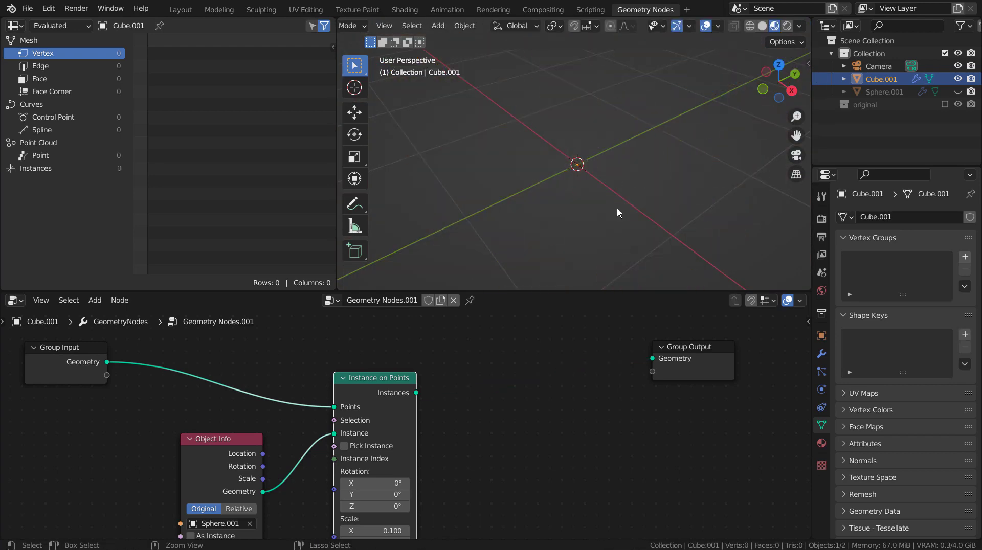
{"action": "key", "text": "ctrl+z"}
{"action": "key", "text": "ctrl+z"}
{"action": "key", "text": "ctrl+z"}
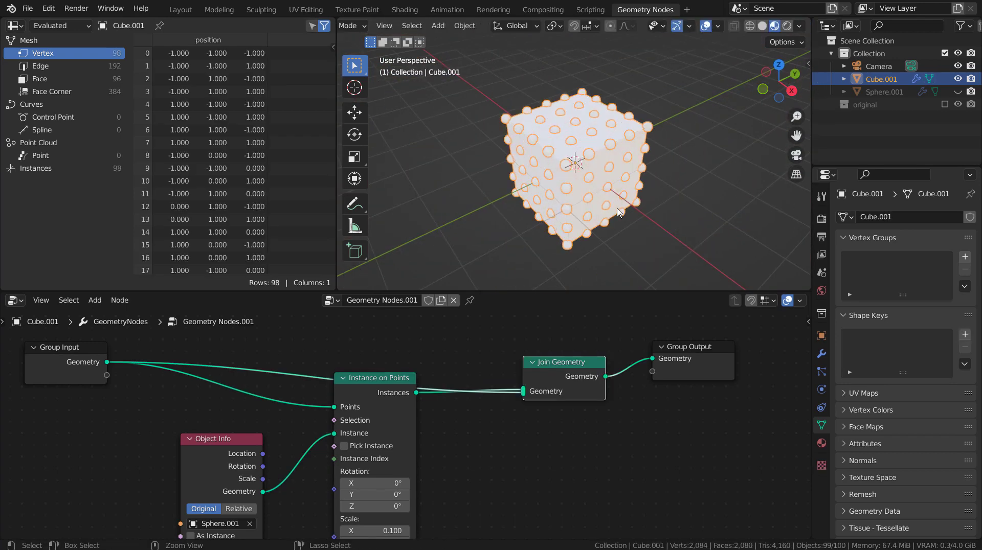
{"action": "key", "text": "ctrl+z"}
{"action": "key", "text": "ctrl+z"}
{"action": "key", "text": "ctrl+z"}
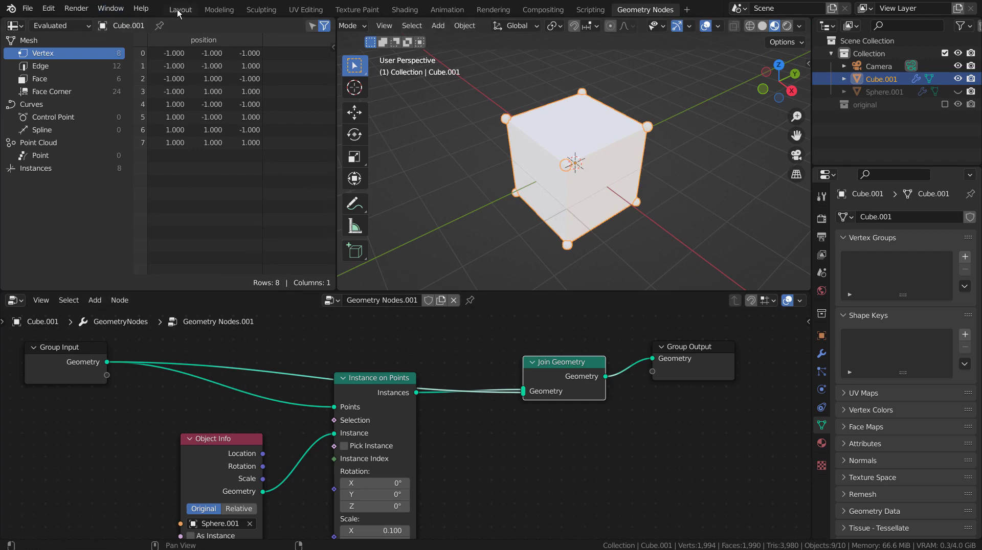
- Back in the main layout, assign the existing Material to the cube
{"action": "left_click", "coordinate": [178, 13]}
{"action": "left_click", "coordinate": [827, 463]}
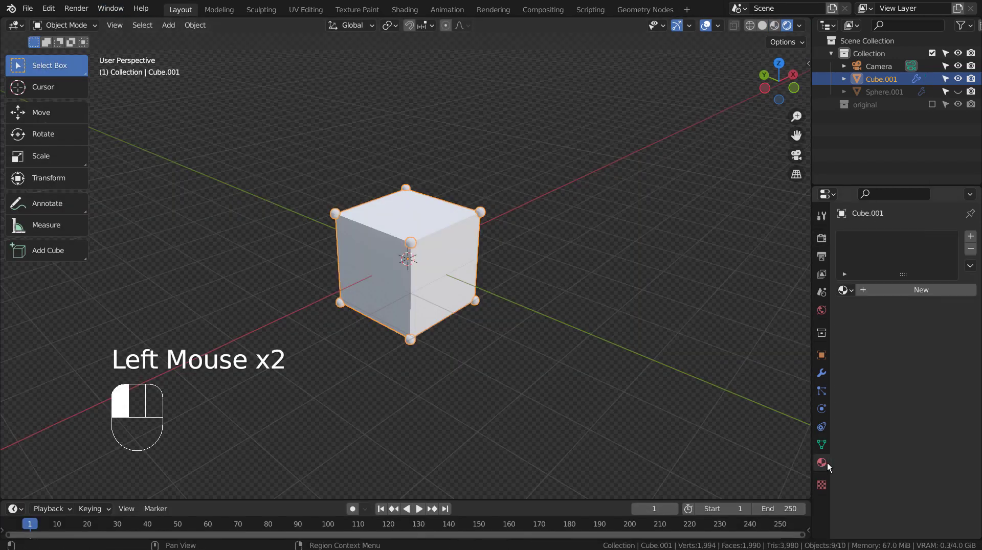
{"action": "left_click", "coordinate": [850, 290]}
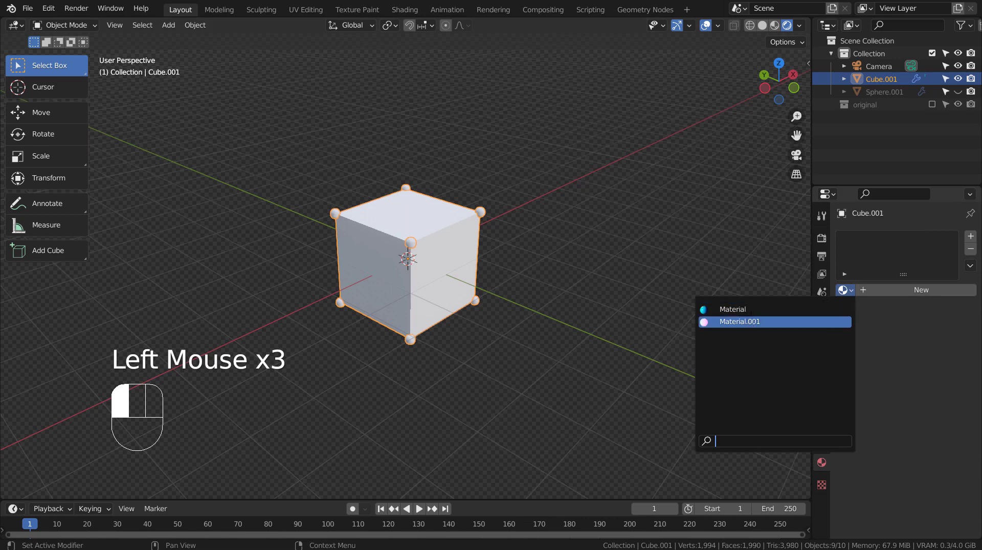
{"action": "left_click", "coordinate": [749, 309]}
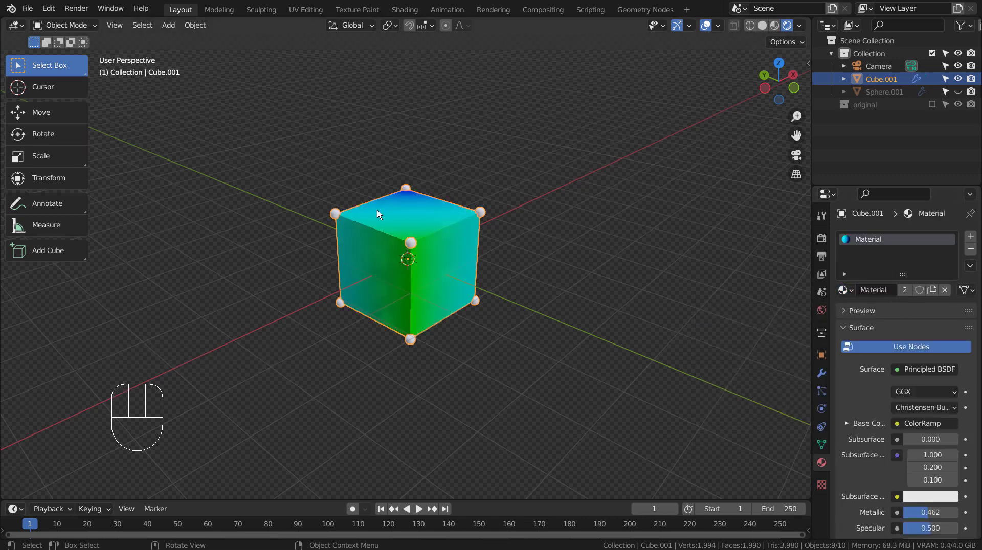
{"action": "left_click", "coordinate": [411, 244]}
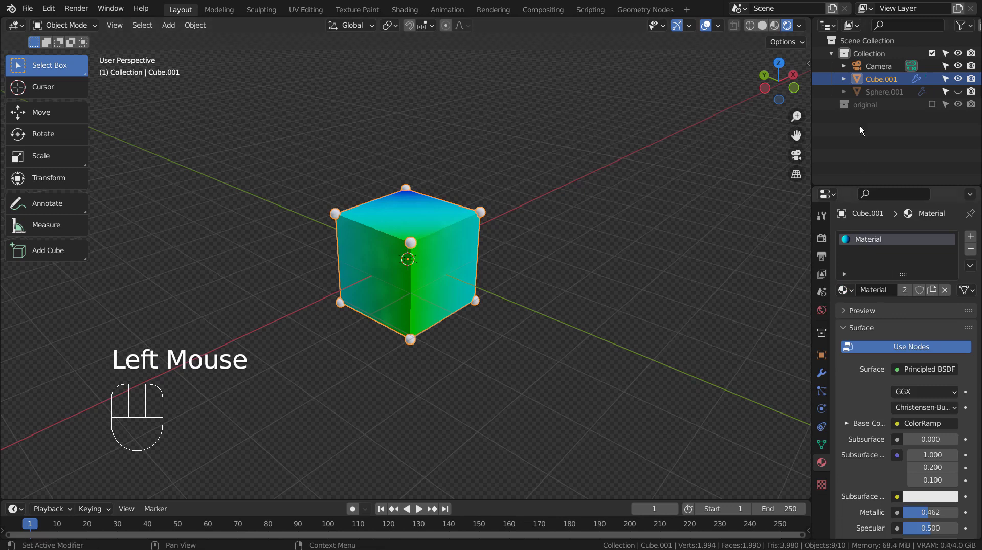
- Assign the glowing Material.001 to Sphere.001 and compare it with Cube.001's material
{"action": "left_click", "coordinate": [879, 92]}
{"action": "left_click", "coordinate": [957, 93]}
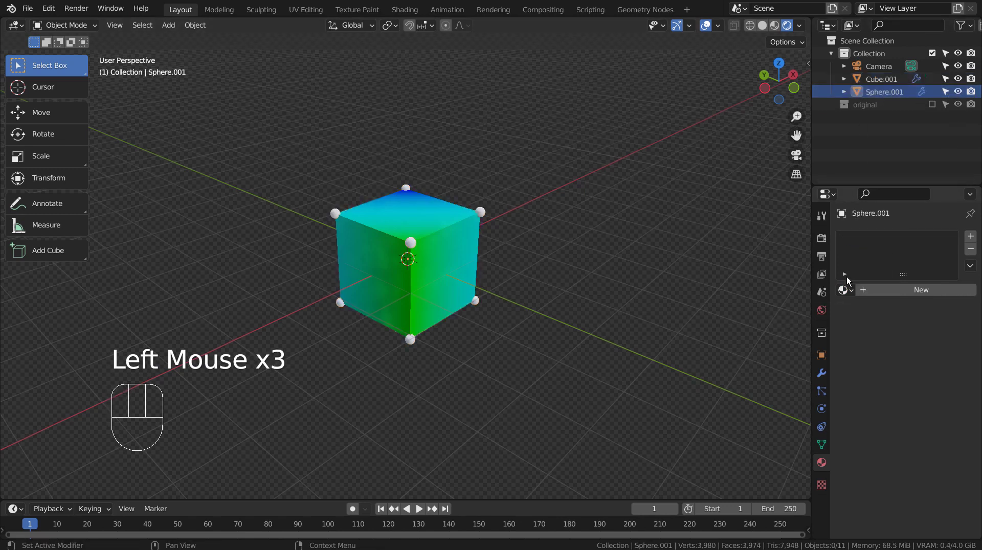
{"action": "left_click_drag", "start_coordinate": [845, 290], "coordinate": [826, 319]}
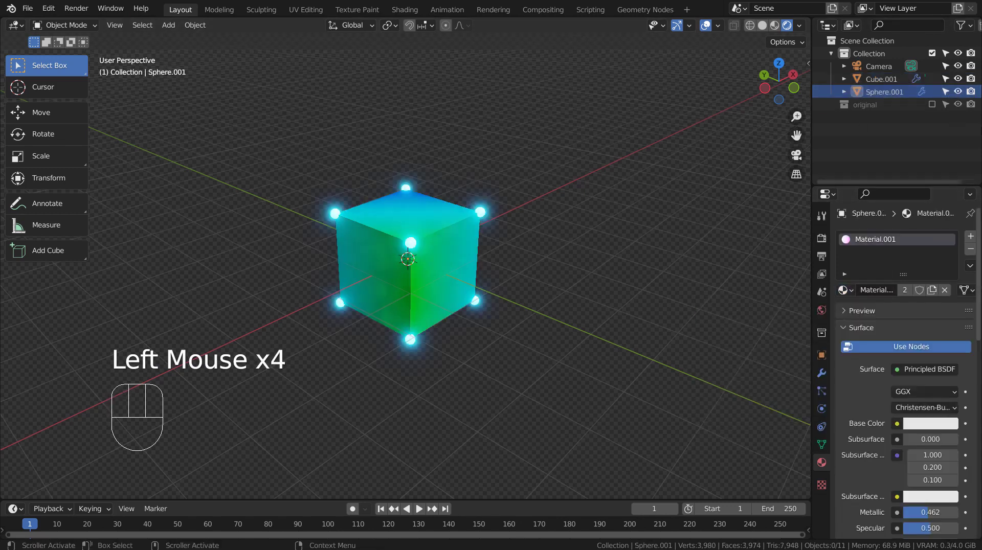
{"action": "left_click", "coordinate": [887, 68]}
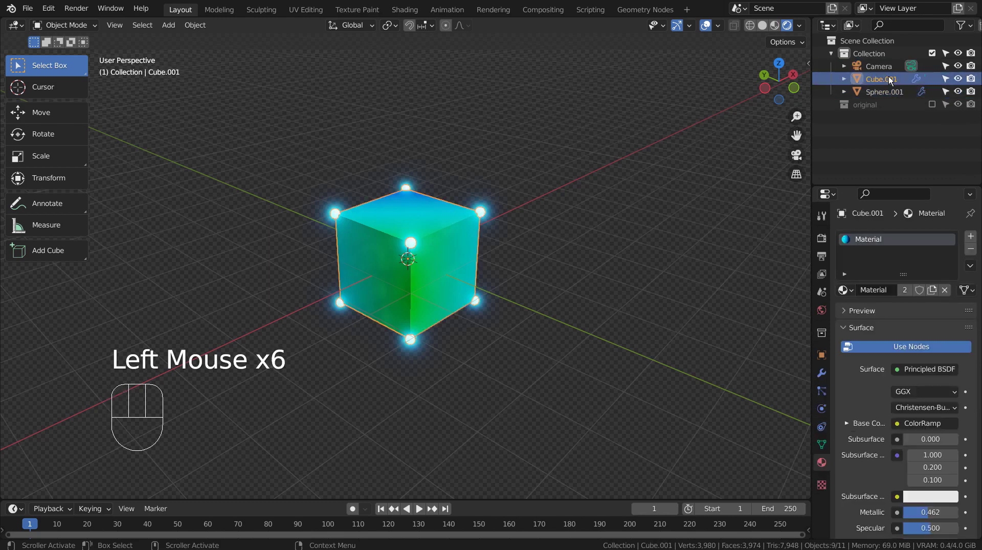
{"action": "left_click", "coordinate": [888, 90]}
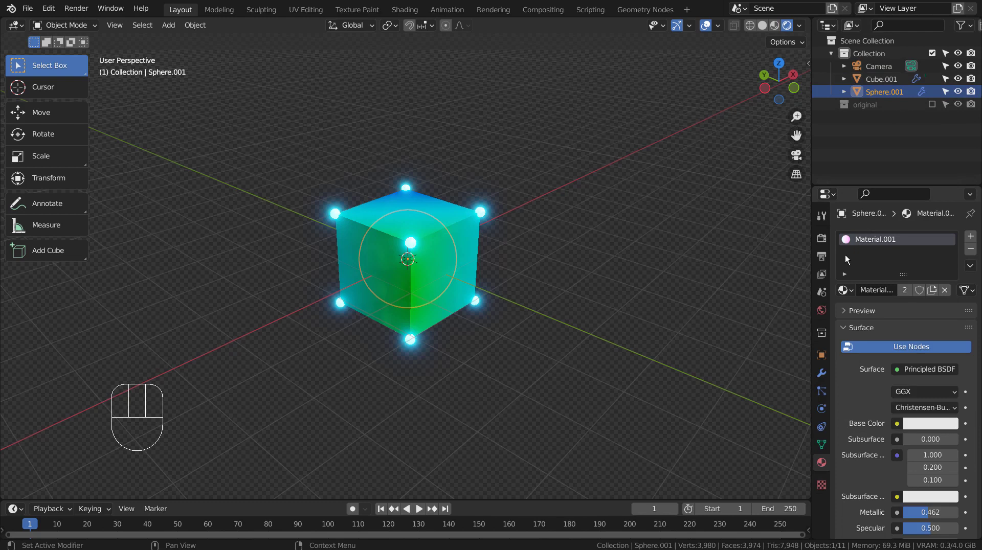
{"action": "left_click", "coordinate": [843, 290]}
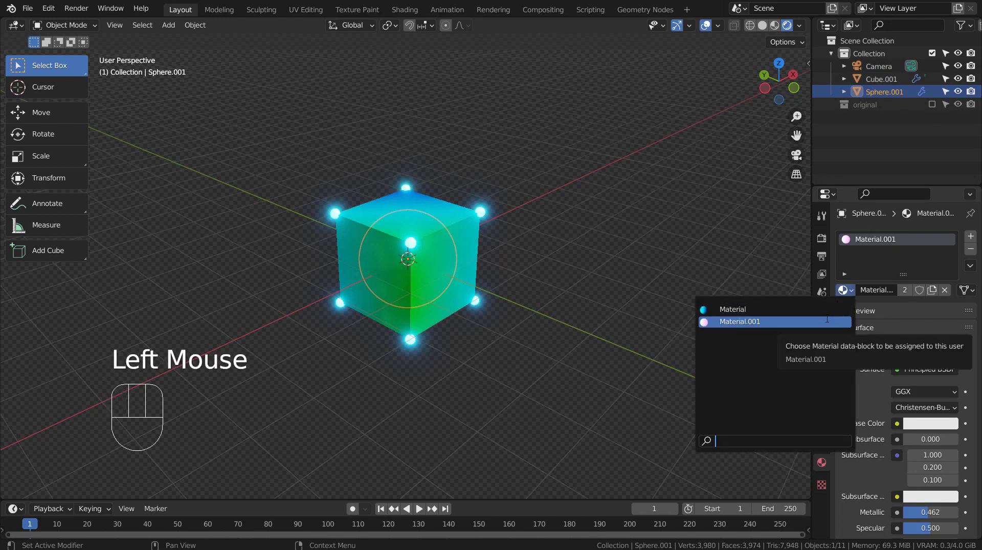
{"action": "left_click", "coordinate": [827, 321]}
{"action": "left_click", "coordinate": [881, 78]}
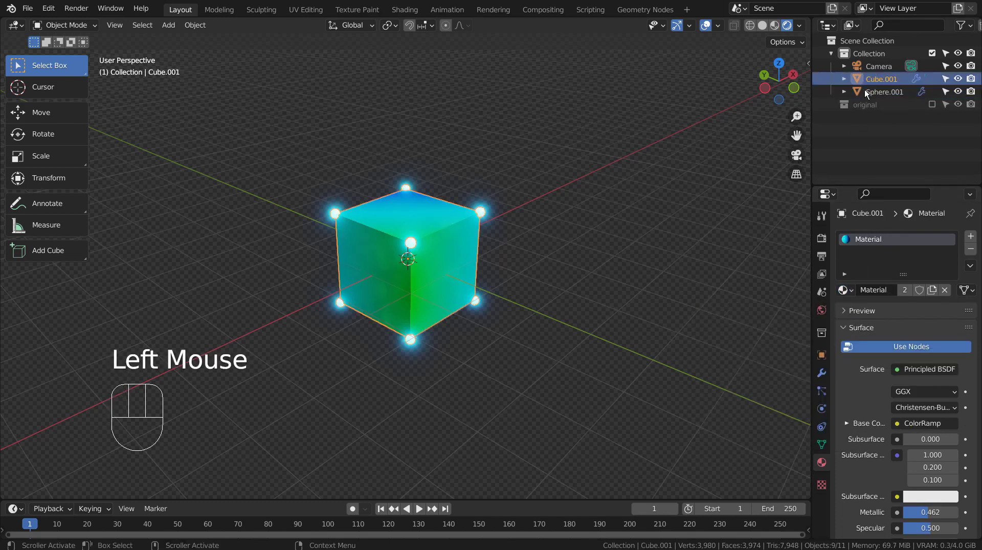
{"action": "left_click", "coordinate": [867, 94]}
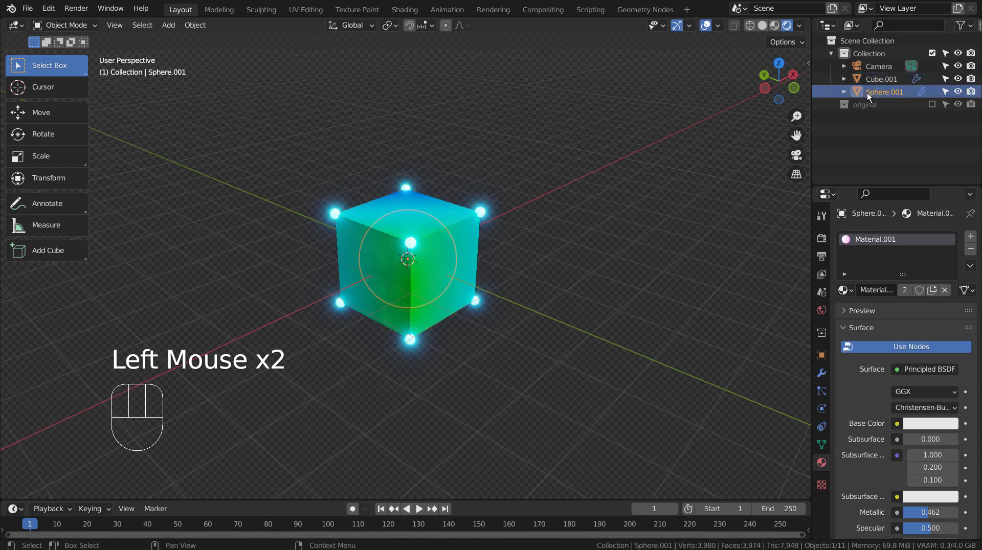
{"action": "left_click", "coordinate": [867, 74]}
{"action": "left_click", "coordinate": [646, 204]}
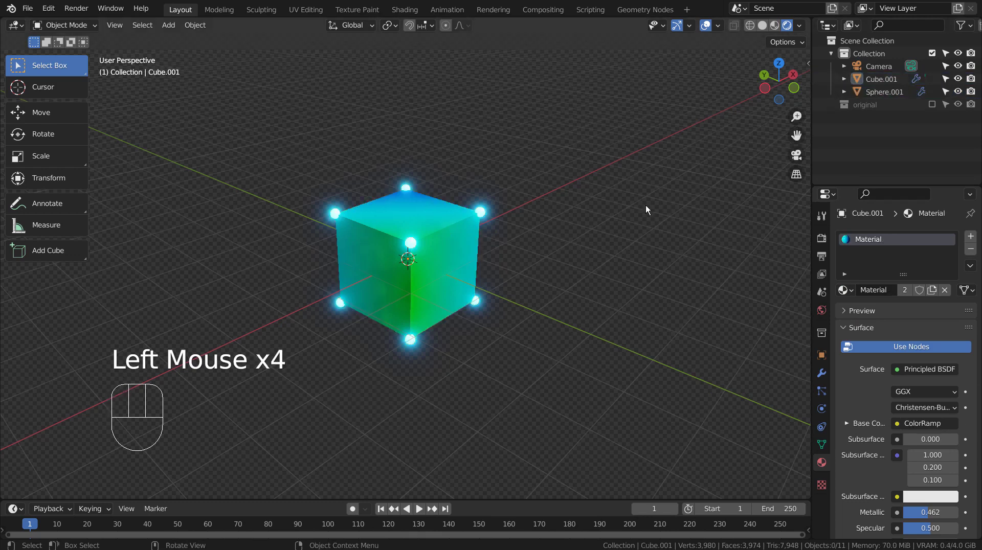
- Open the Eevee render settings and reselect Cube.001
{"action": "left_click", "coordinate": [821, 216]}
{"action": "left_click", "coordinate": [822, 238]}
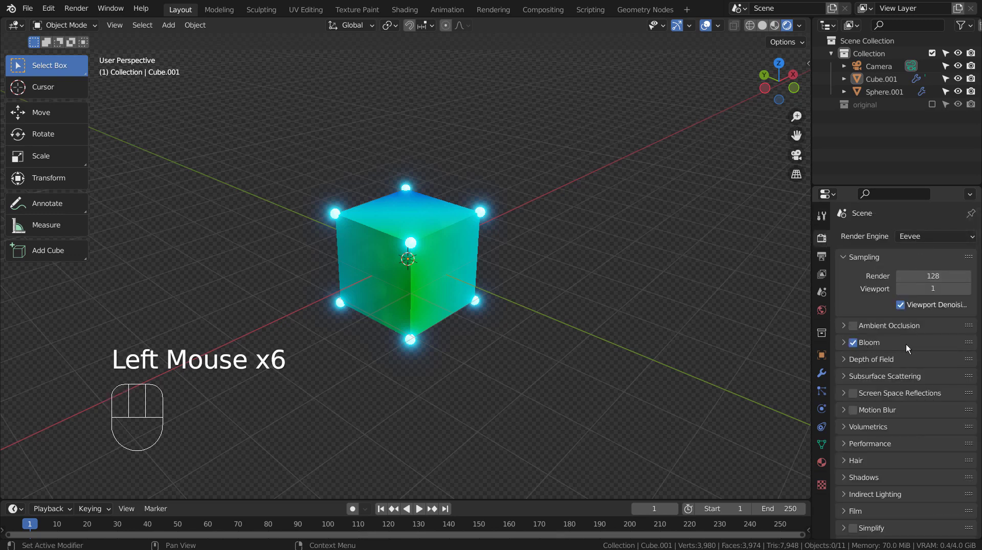
{"action": "left_click", "coordinate": [468, 223]}
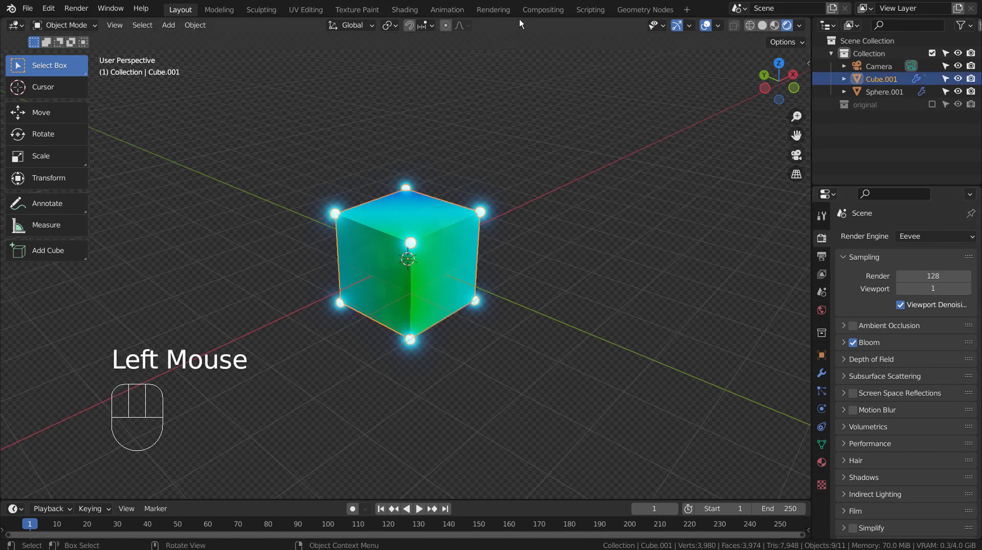
{"action": "left_click", "coordinate": [406, 12]}
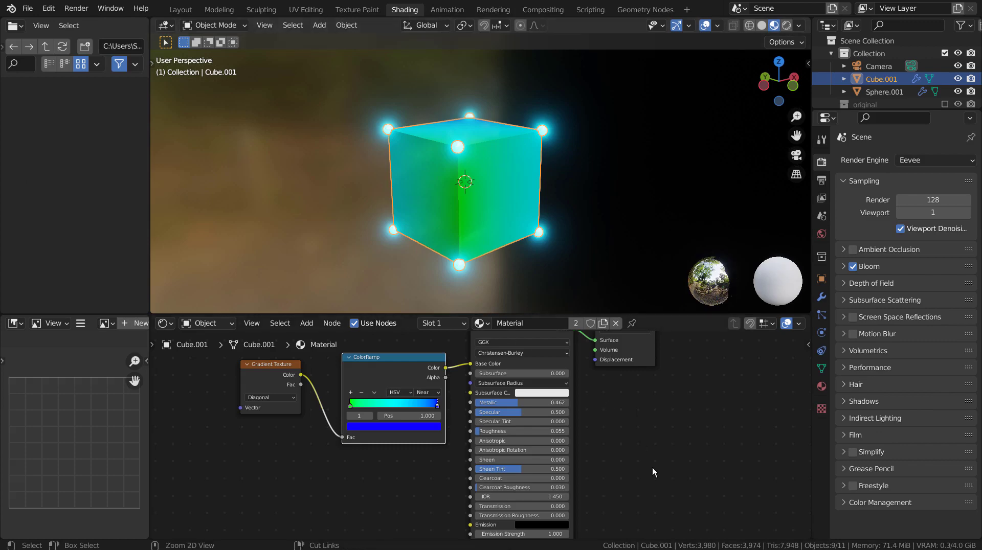
{"action": "key", "text": "ctrl+space"}
{"action": "scroll", "coordinate": [735, 336], "scroll_direction": "down", "scroll_amount": 1}
{"action": "scroll", "coordinate": [734, 341], "scroll_direction": "down", "scroll_amount": 1}
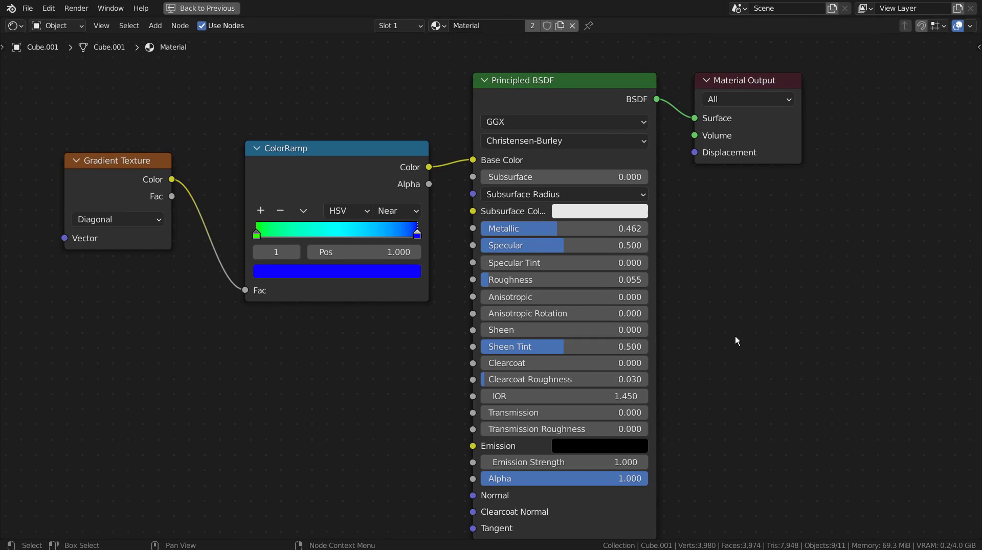
{"action": "scroll", "coordinate": [735, 336], "scroll_direction": "down", "scroll_amount": 1}
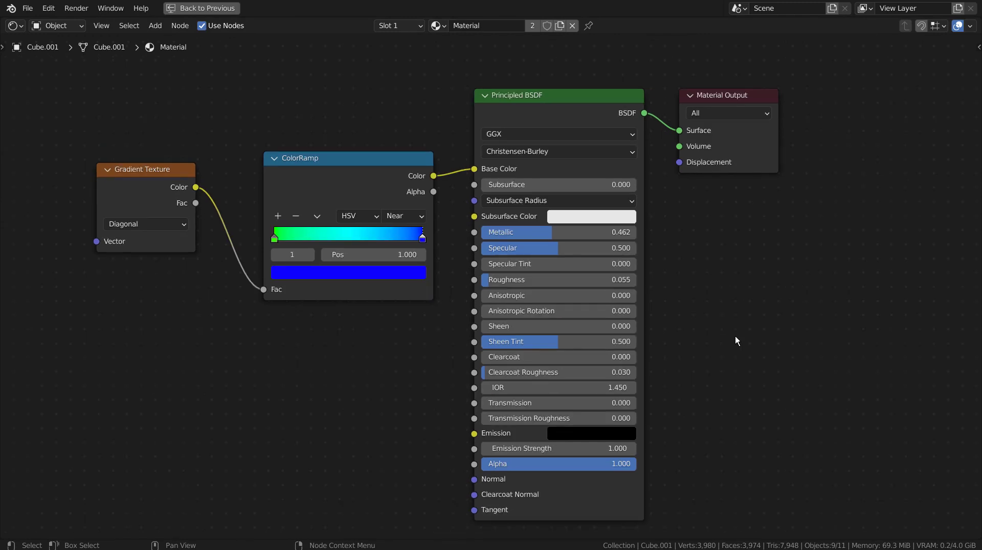
{"action": "key", "text": "ctrl+space"}
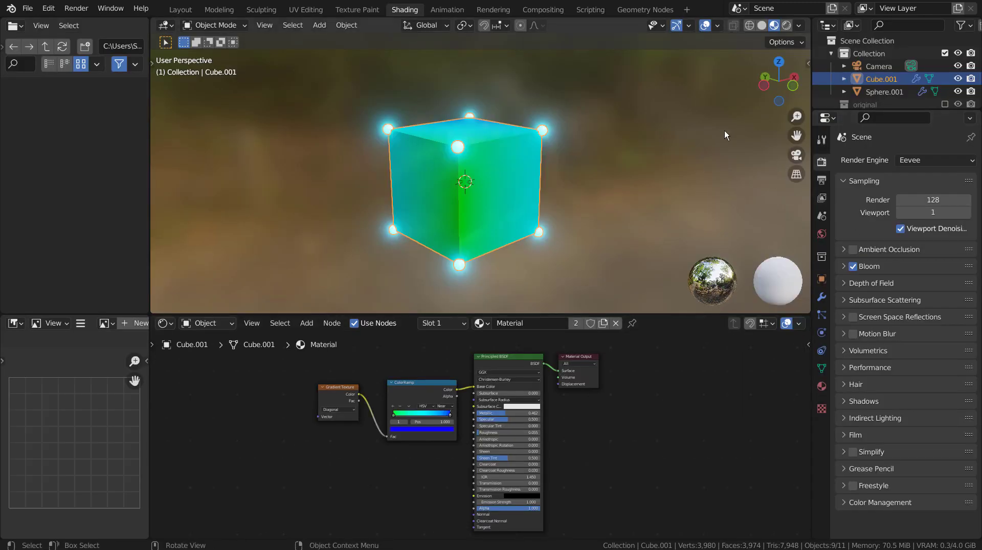
- Show Sphere.001's Material.001 emission nodes maximized and keep Emission Strength at 34.2
{"action": "left_click", "coordinate": [886, 90]}
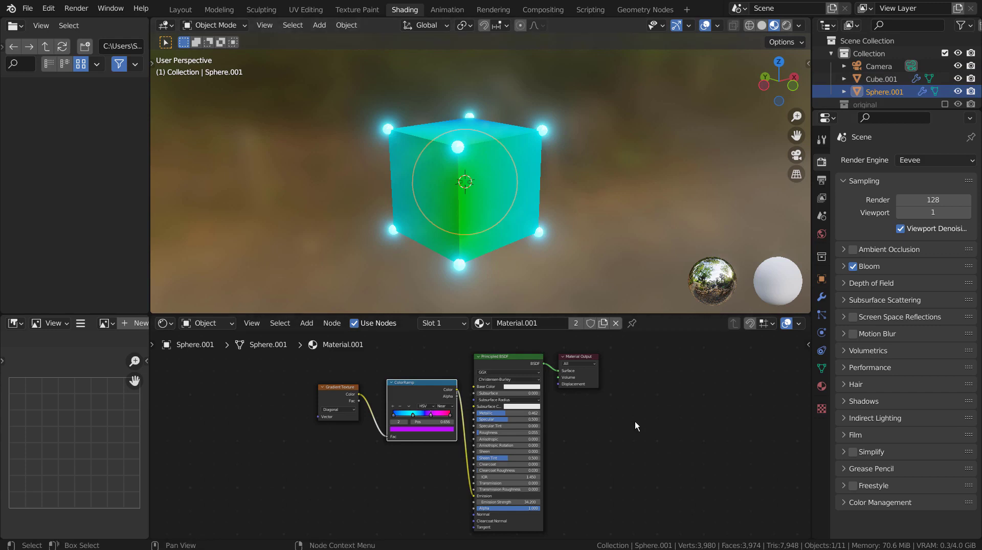
{"action": "key", "text": "ctrl+space"}
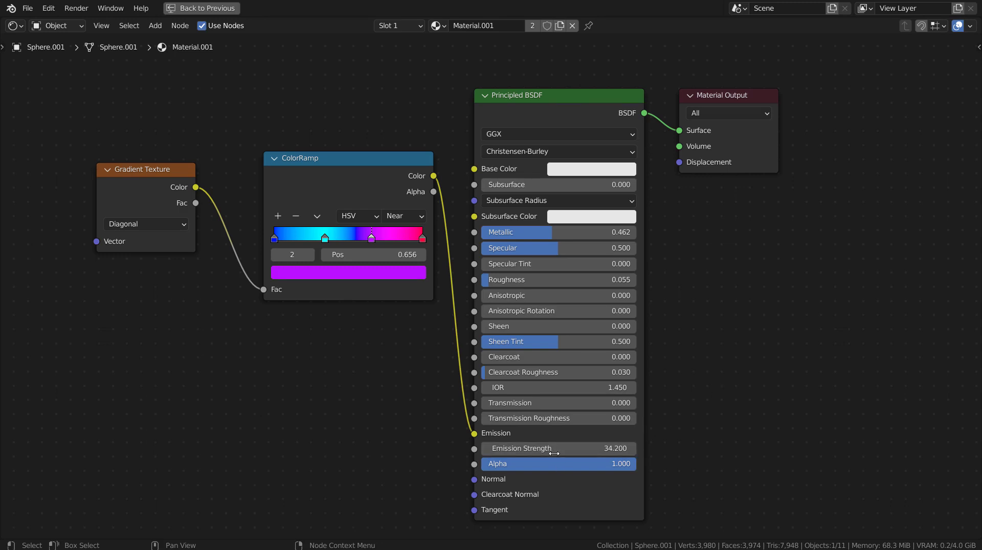
{"action": "left_click", "coordinate": [580, 447]}
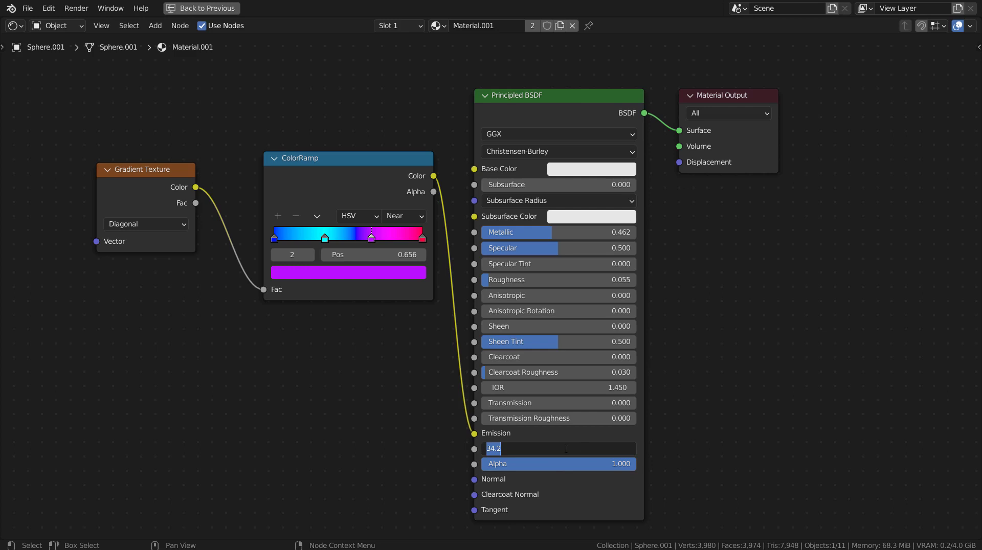
{"action": "key", "text": "Return"}
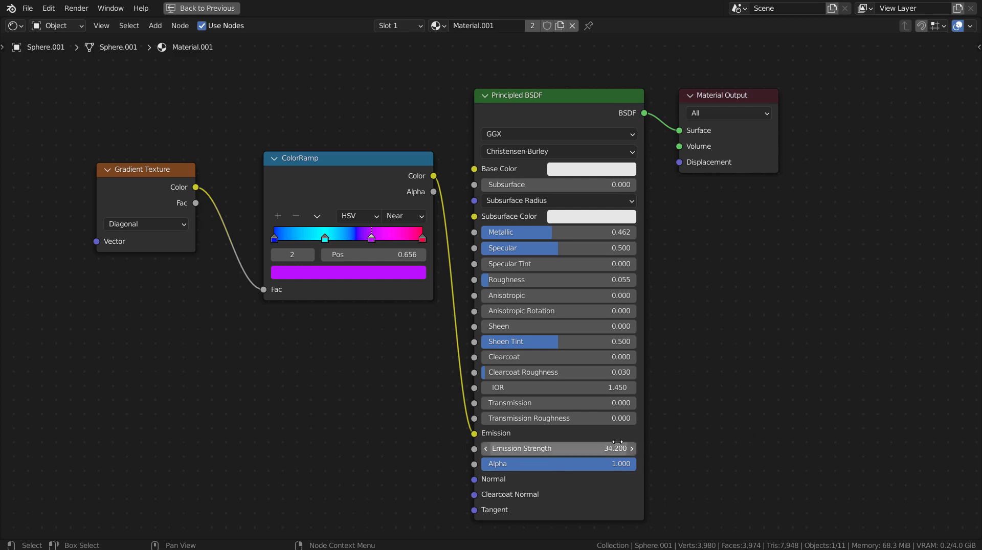
{"action": "left_click", "coordinate": [633, 449]}
{"action": "key", "text": "Return"}
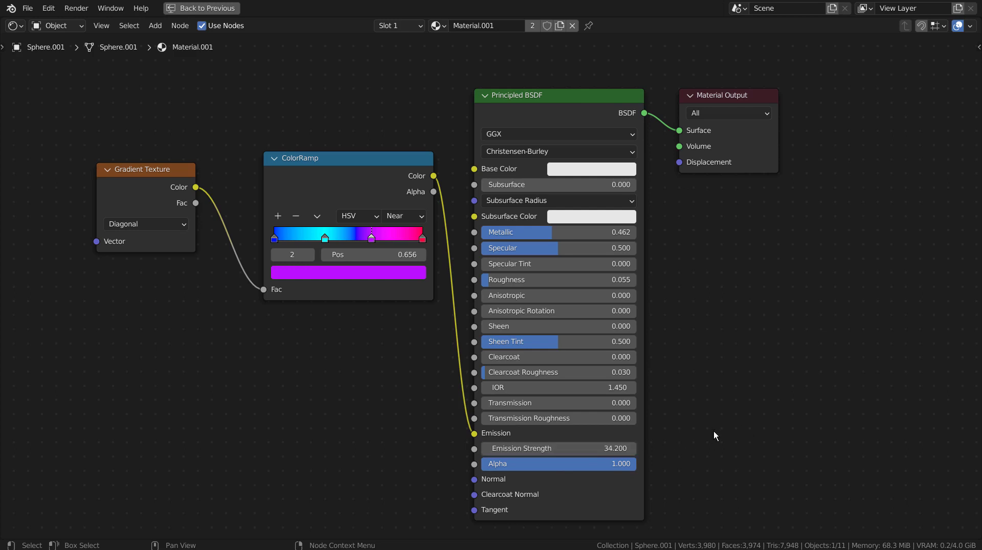
{"action": "key", "text": "ctrl+space"}
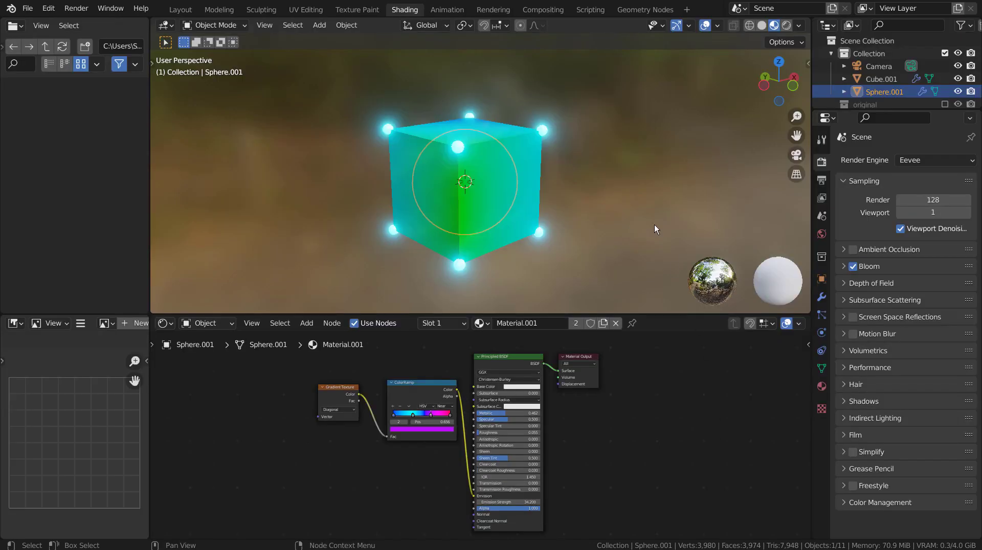
- Subdivide Cube.001 in Edit Mode so sphere instances stud every vertex
{"action": "left_click", "coordinate": [531, 183]}
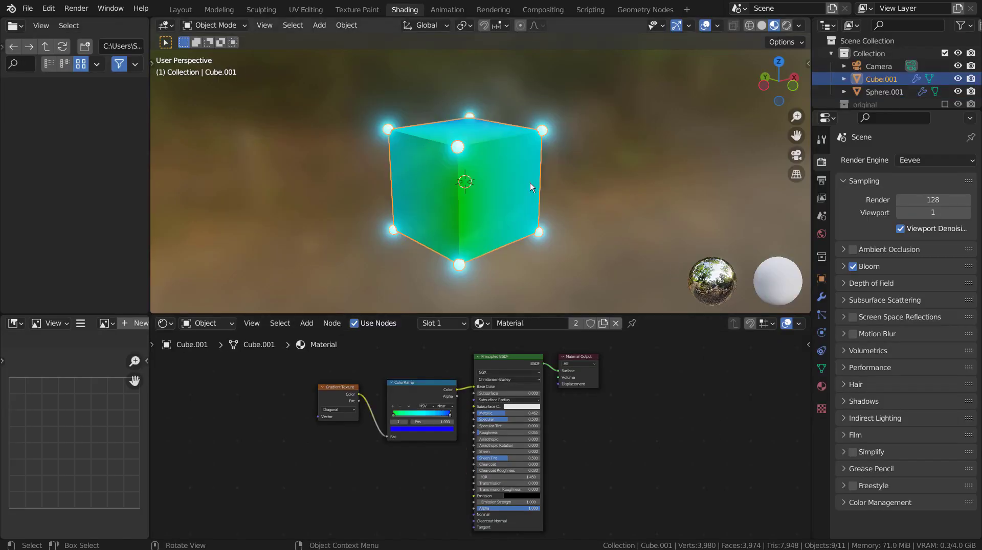
{"action": "key", "text": "Tab"}
{"action": "right_click", "coordinate": [530, 182]}
{"action": "left_click", "coordinate": [530, 182]}
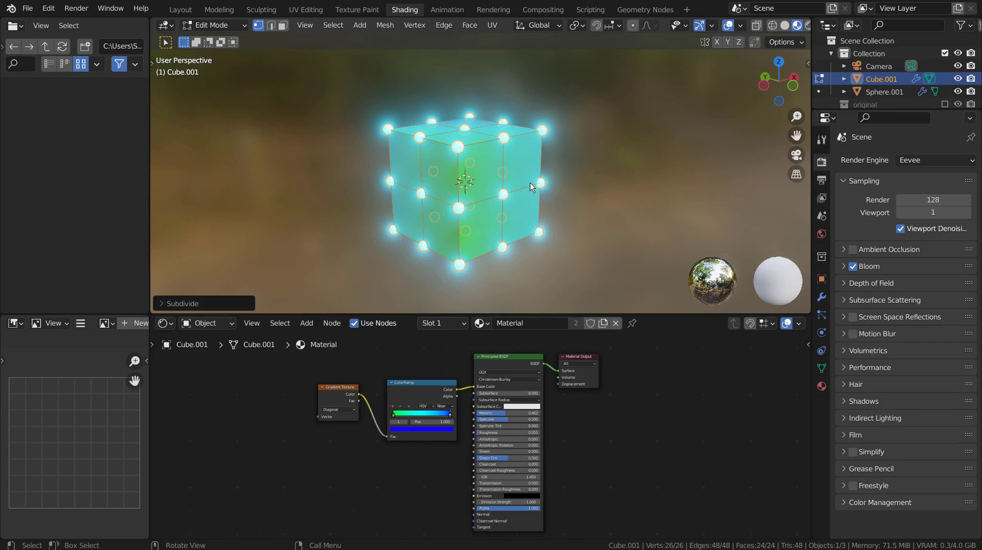
{"action": "key", "text": "Tab"}
{"action": "mouse_move", "coordinate": [530, 184]}
{"action": "middle_mouse_down"}
{"action": "mouse_move", "coordinate": [560, 215]}
{"action": "mouse_move", "coordinate": [714, 142]}
{"action": "mouse_move", "coordinate": [268, 139]}
{"action": "mouse_move", "coordinate": [557, 165]}
{"action": "mouse_move", "coordinate": [649, 184]}
{"action": "mouse_move", "coordinate": [146, 164]}
{"action": "mouse_move", "coordinate": [669, 158]}
{"action": "mouse_move", "coordinate": [559, 158]}
{"action": "mouse_move", "coordinate": [499, 170]}
{"action": "middle_mouse_up"}
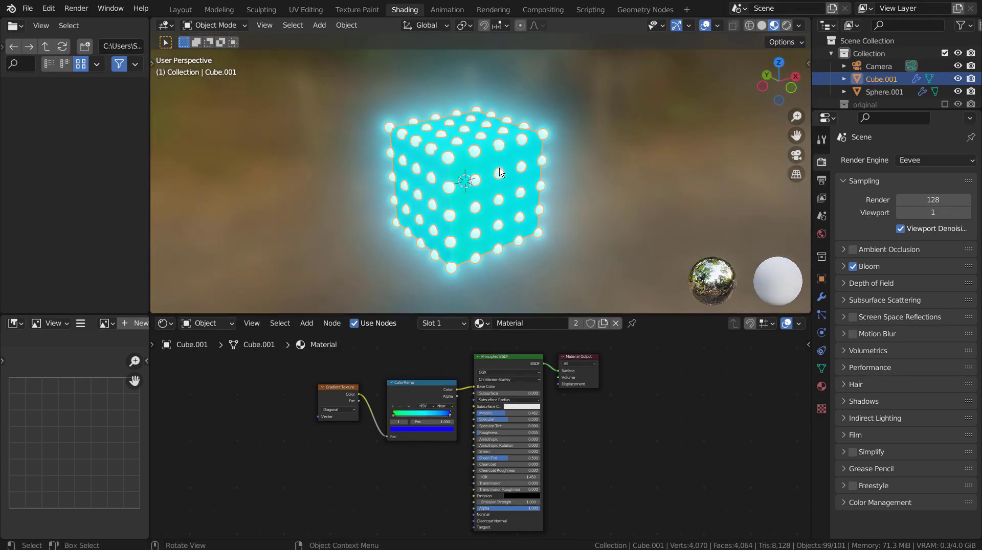
- Delete Join Geometry, wire Instances straight to Group Output Geometry, and hide Sphere.001
{"action": "left_click", "coordinate": [634, 11]}
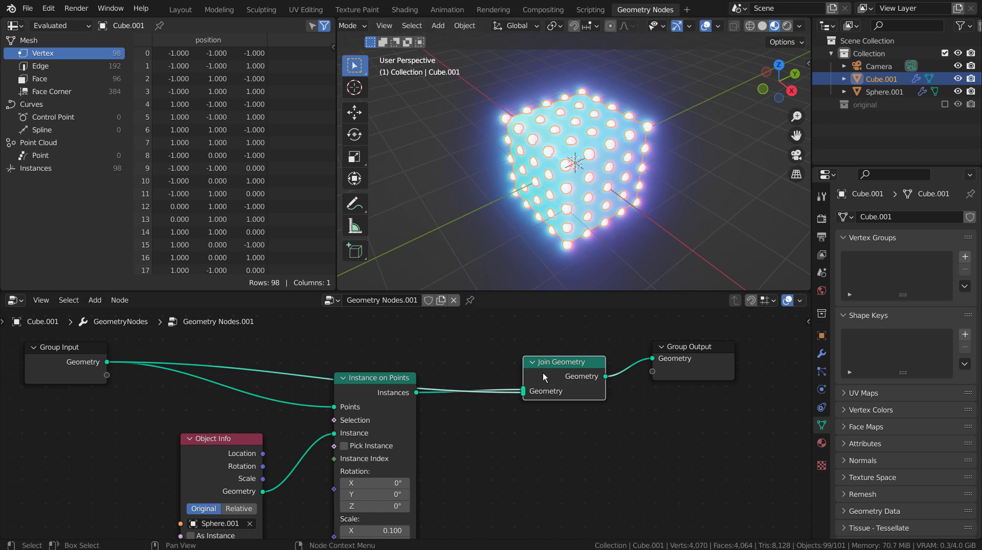
{"action": "key", "text": "x"}
{"action": "left_click_drag", "start_coordinate": [416, 393], "coordinate": [653, 371]}
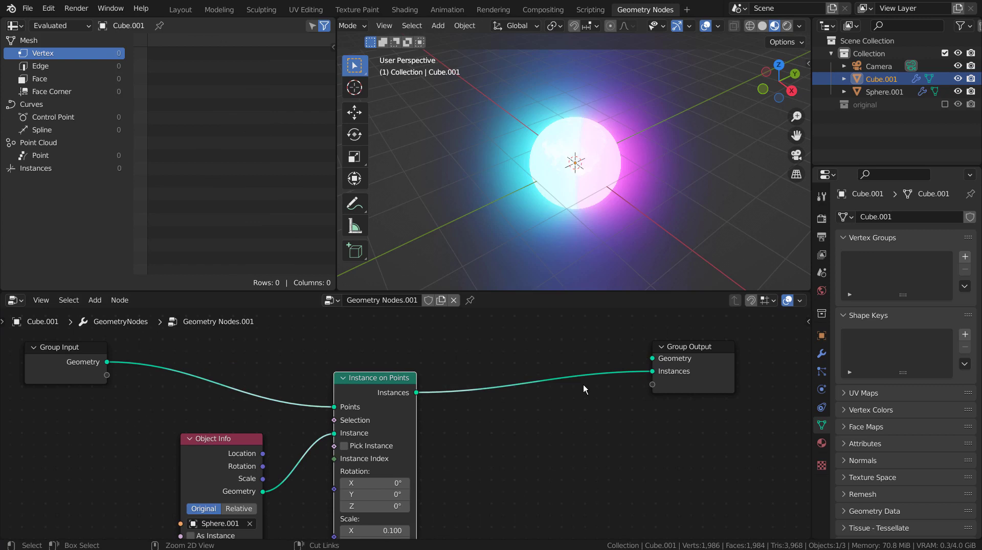
{"action": "key", "text": "ctrl+z"}
{"action": "left_click_drag", "start_coordinate": [416, 393], "coordinate": [652, 358]}
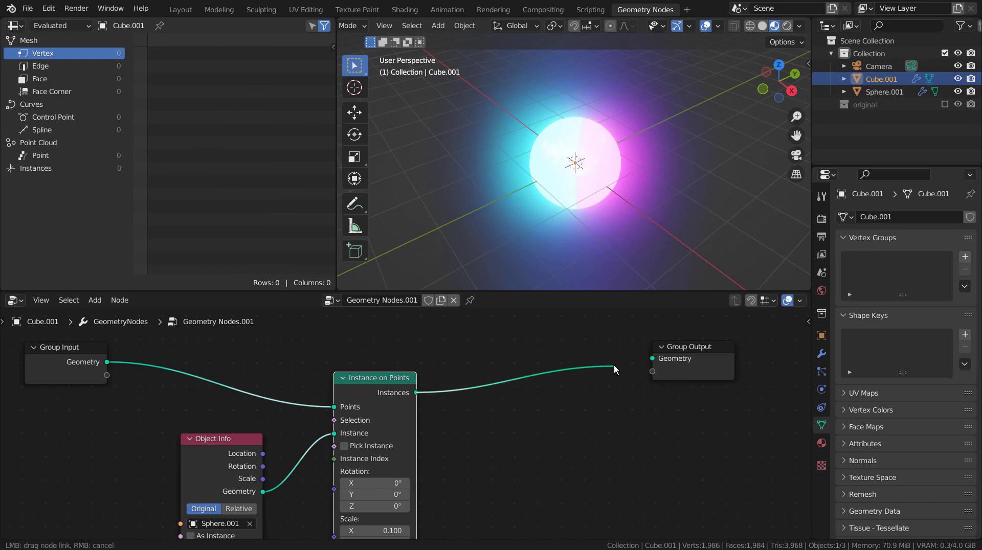
{"action": "left_click", "coordinate": [958, 91]}
{"action": "mouse_move", "coordinate": [717, 179]}
{"action": "middle_mouse_down"}
{"action": "mouse_move", "coordinate": [467, 201]}
{"action": "mouse_move", "coordinate": [533, 229]}
{"action": "mouse_move", "coordinate": [701, 240]}
{"action": "mouse_move", "coordinate": [803, 195]}
{"action": "middle_mouse_up"}
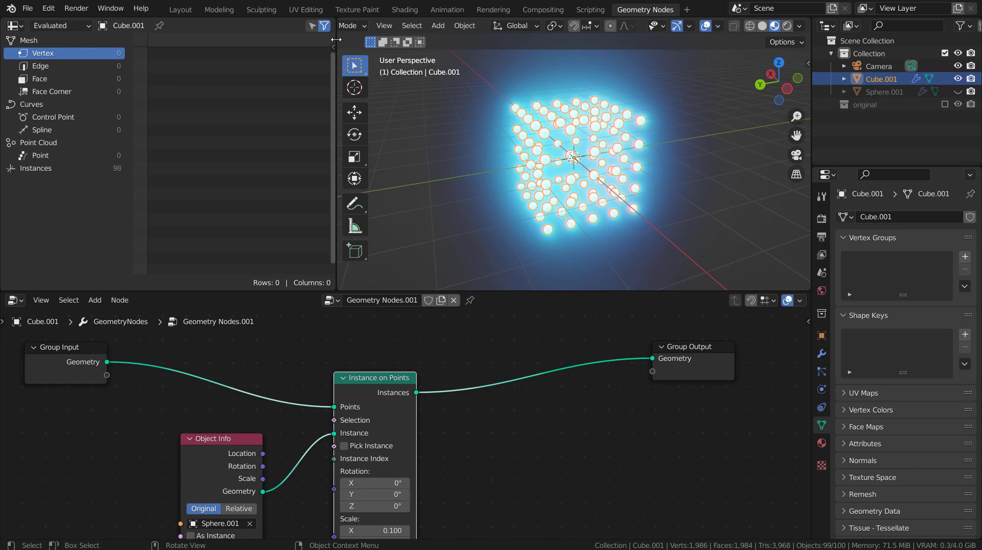
- Join the spreadsheet area into the 3D Viewport, then zoom out on the spheres
{"action": "right_click", "coordinate": [336, 39]}
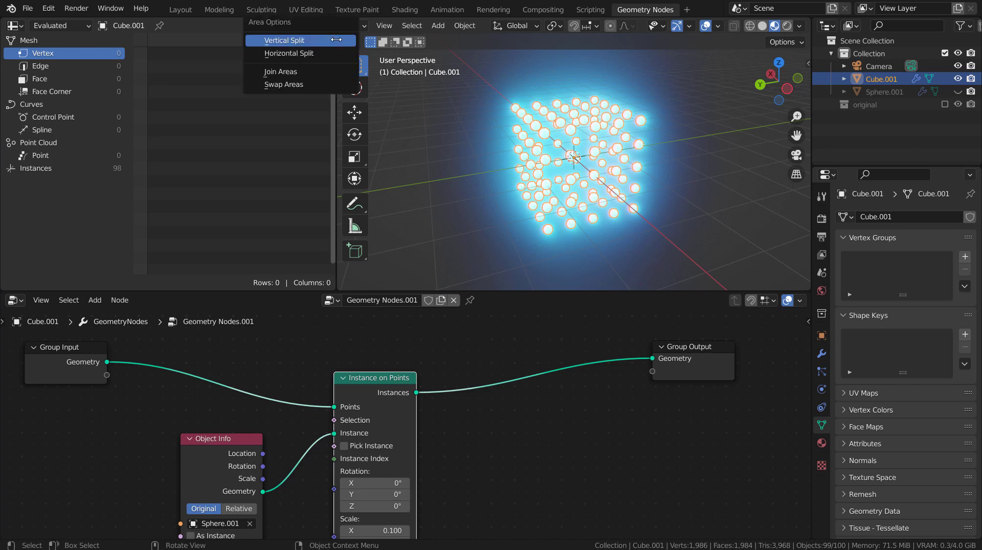
{"action": "left_click", "coordinate": [330, 71]}
{"action": "left_click", "coordinate": [180, 98]}
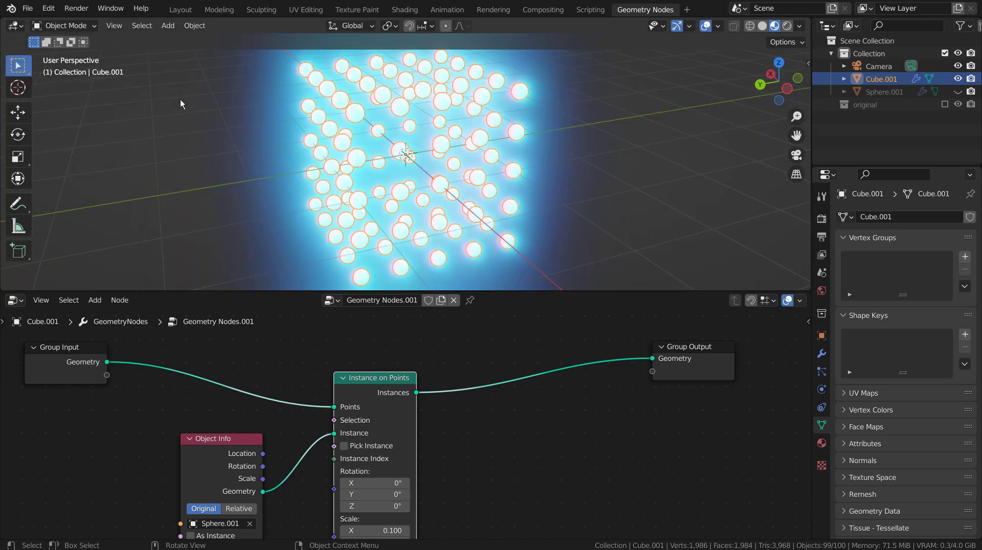
{"action": "scroll", "coordinate": [504, 164], "scroll_direction": "down", "scroll_amount": 2}
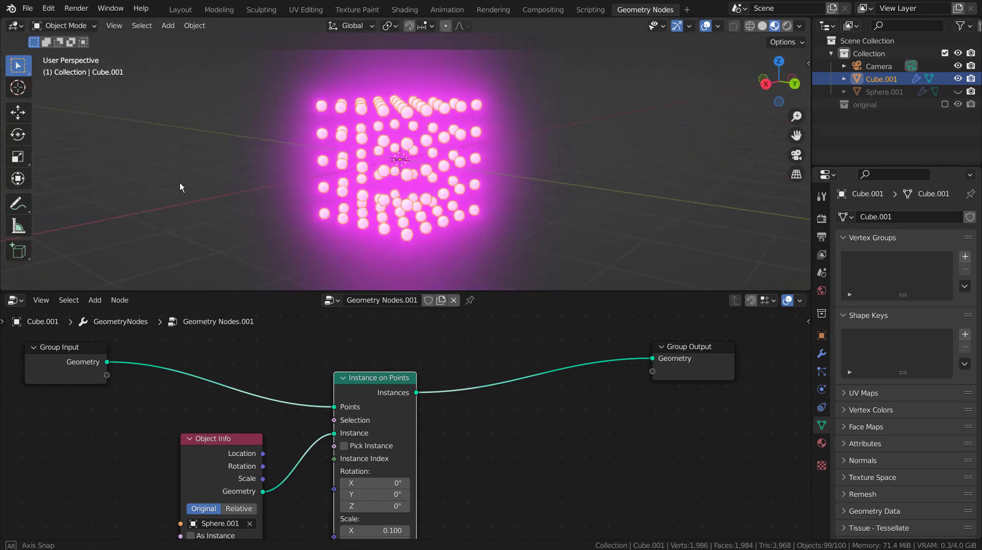